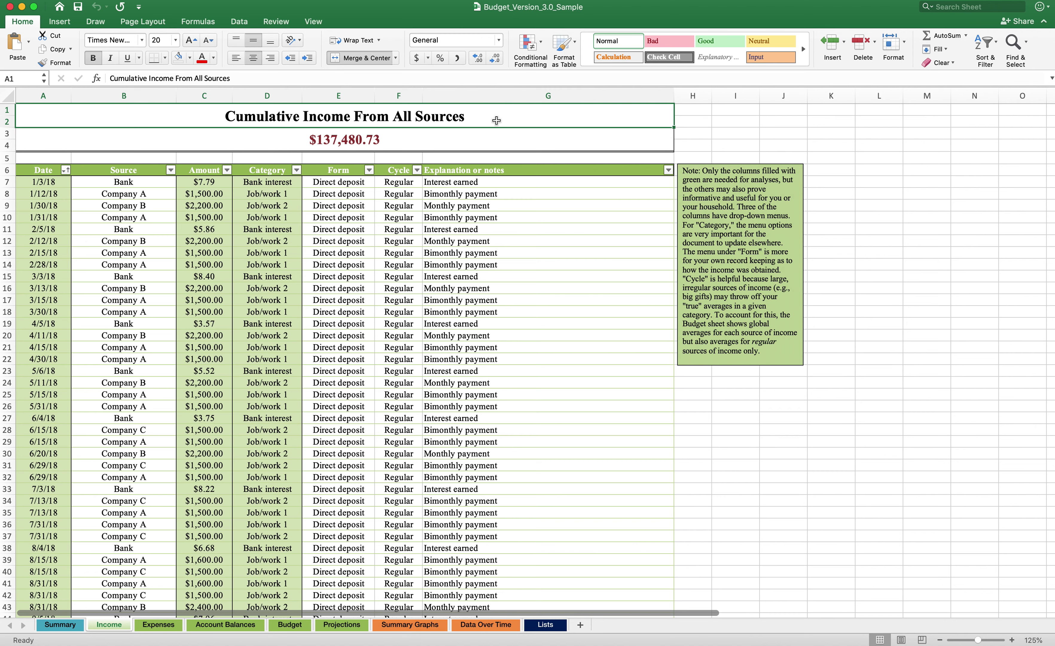
- Inspect the SUM formula behind the total income figure without changing it
click(468, 138)
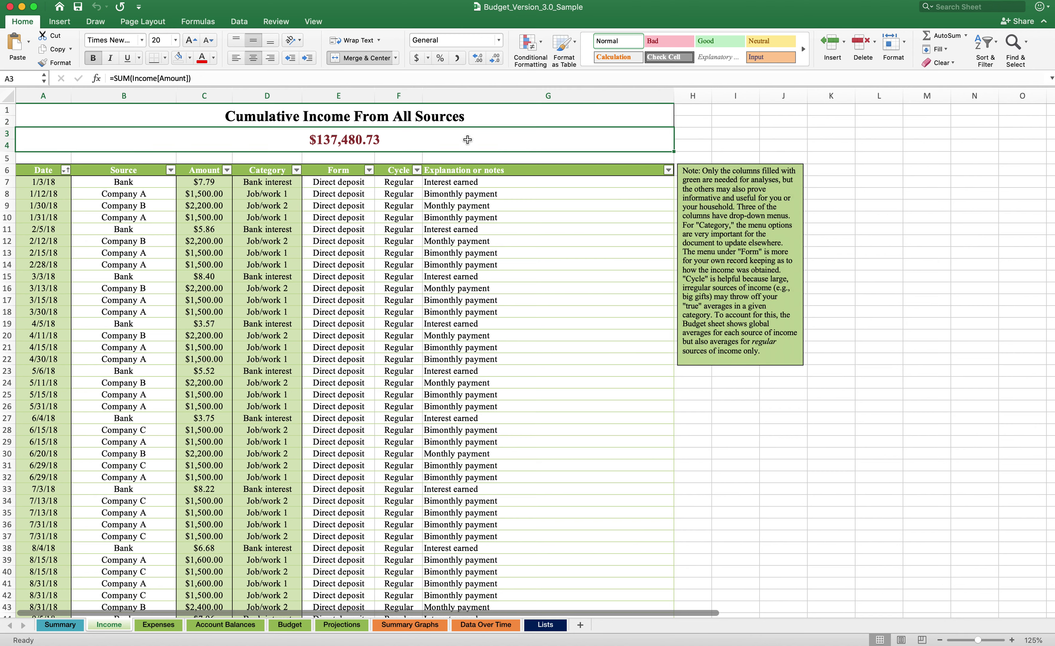
double_click(448, 139)
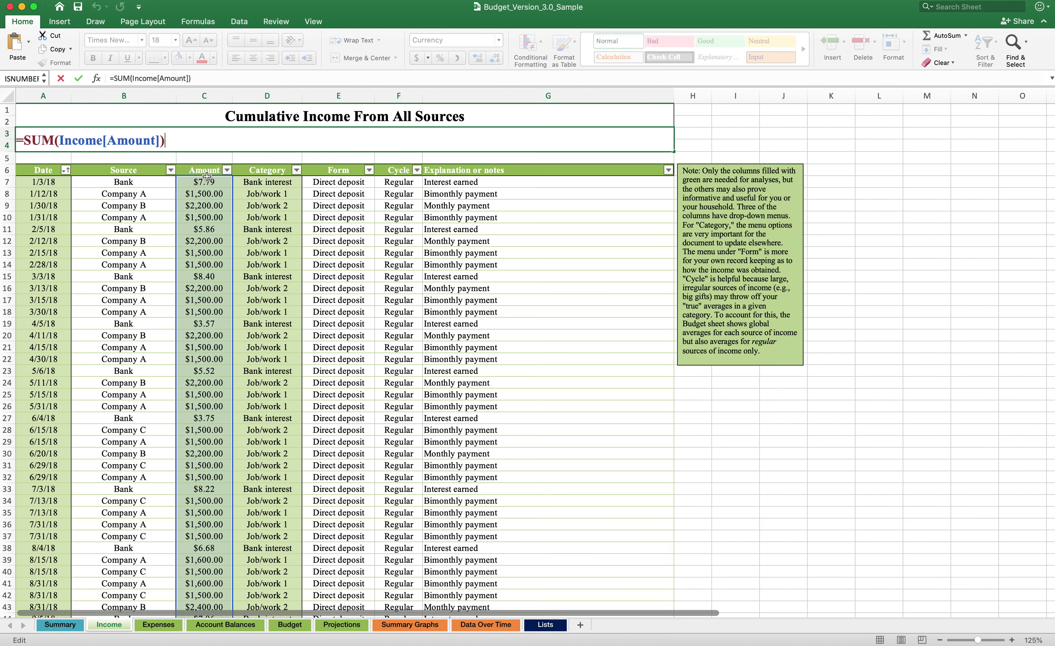
key(Escape)
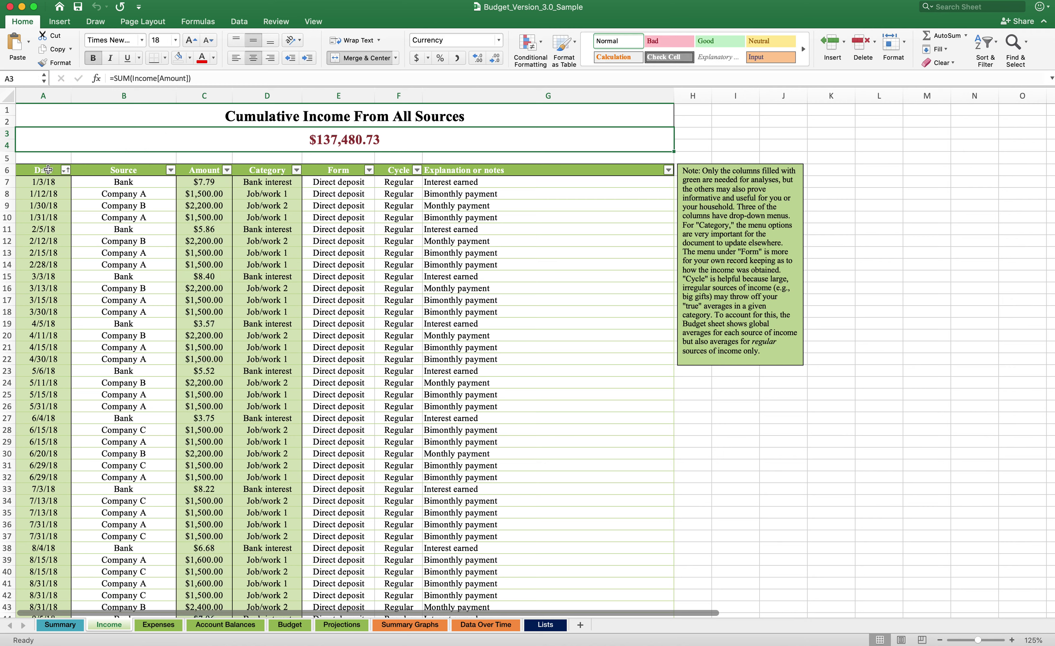
- Walk through the table's column headers and select the first four income dates
drag(50, 170, 440, 172)
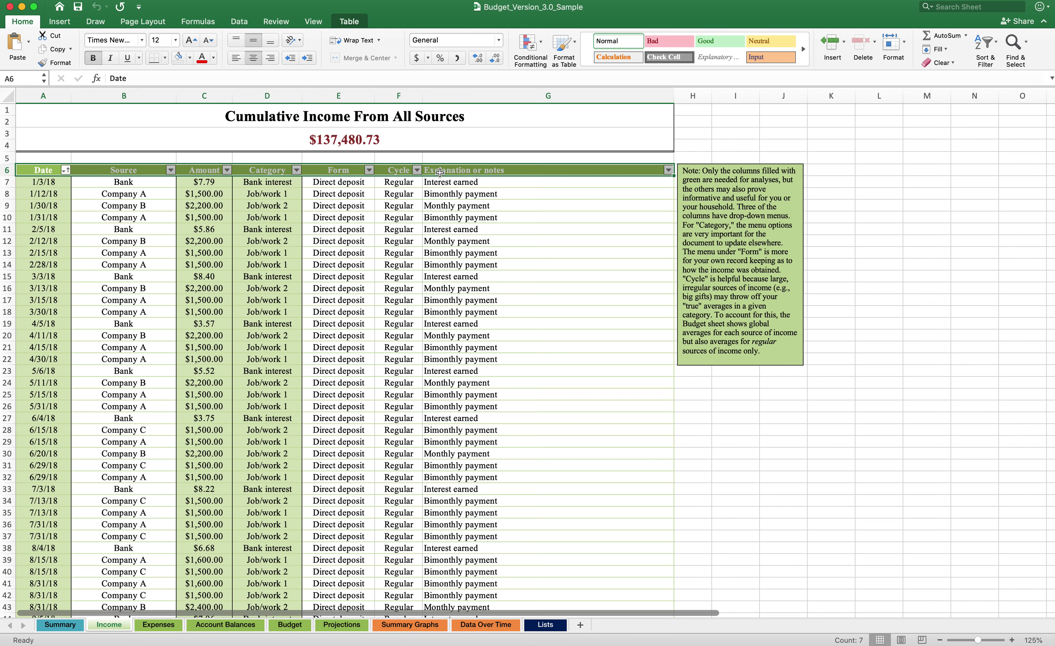
click(439, 172)
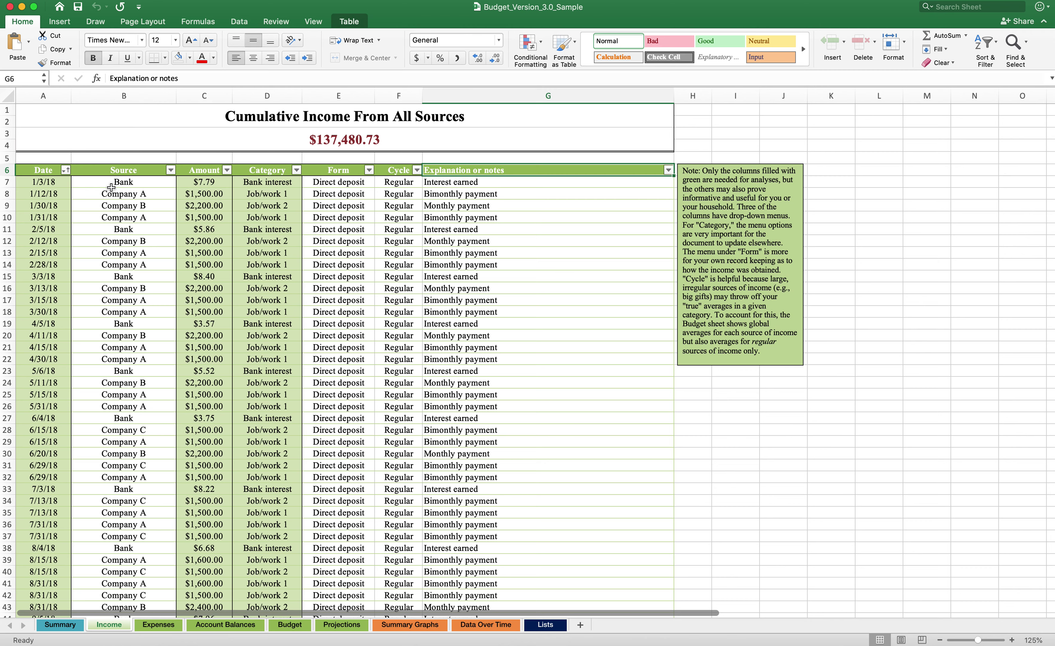
click(37, 171)
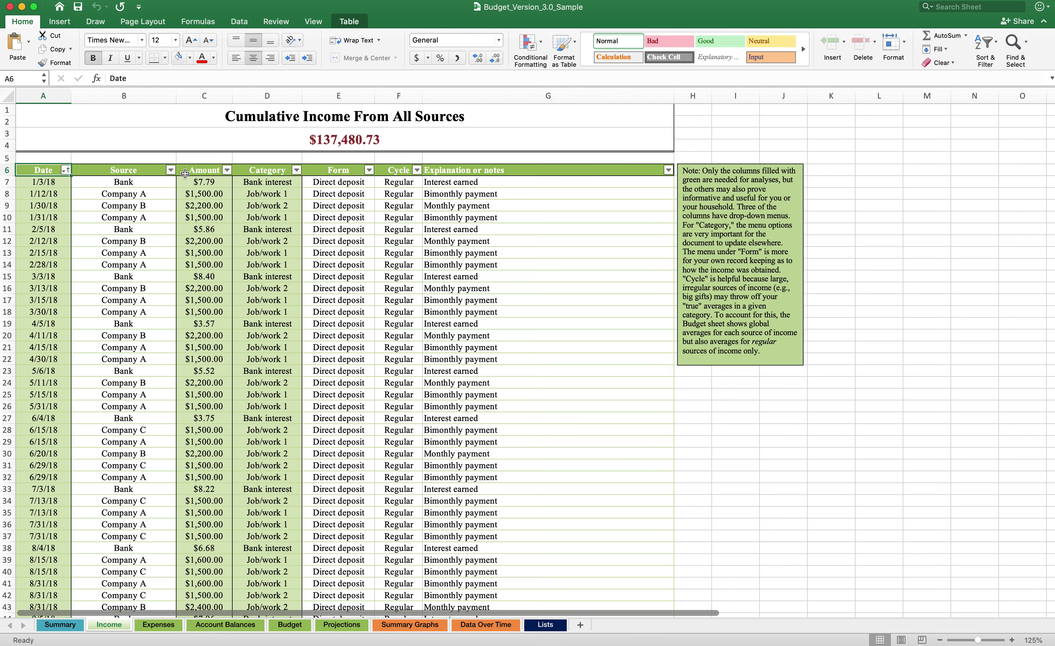
click(196, 168)
click(269, 169)
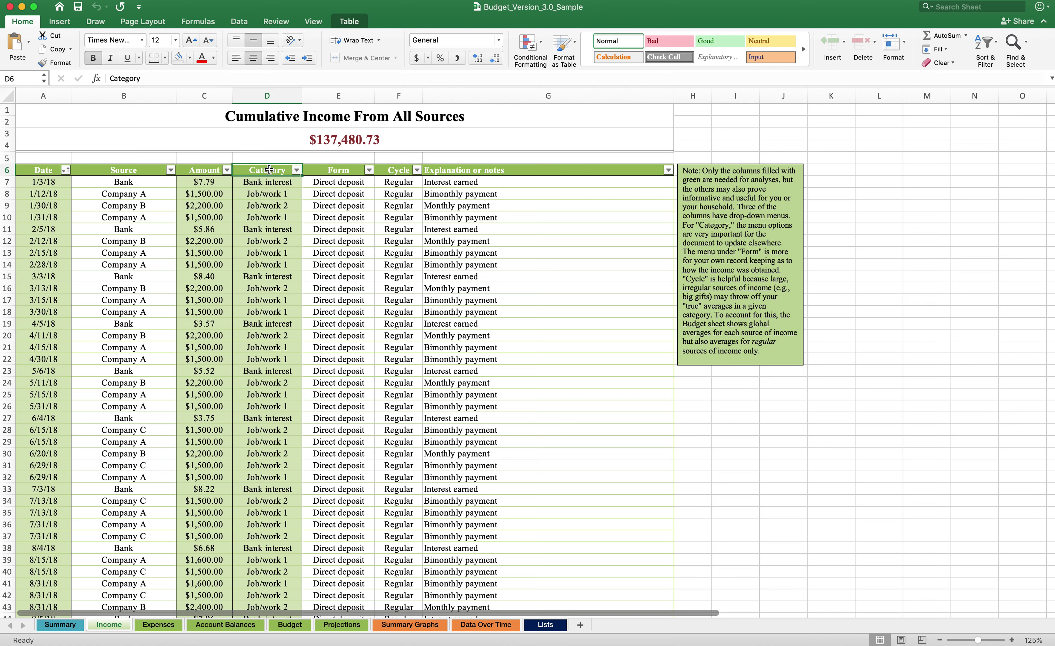
click(46, 170)
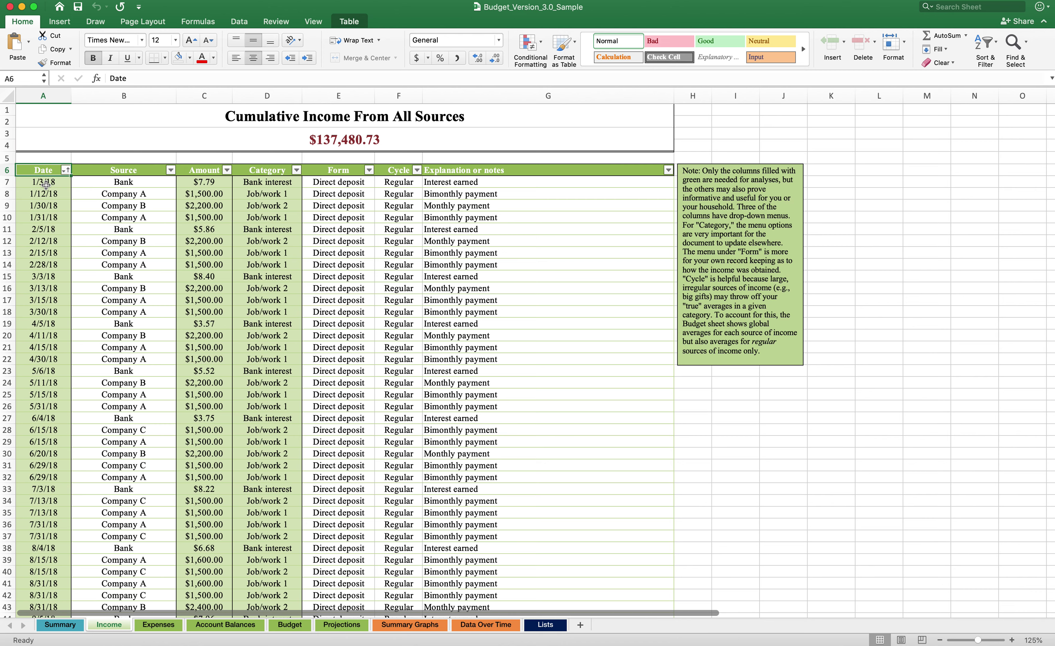
click(47, 182)
drag(46, 182, 56, 217)
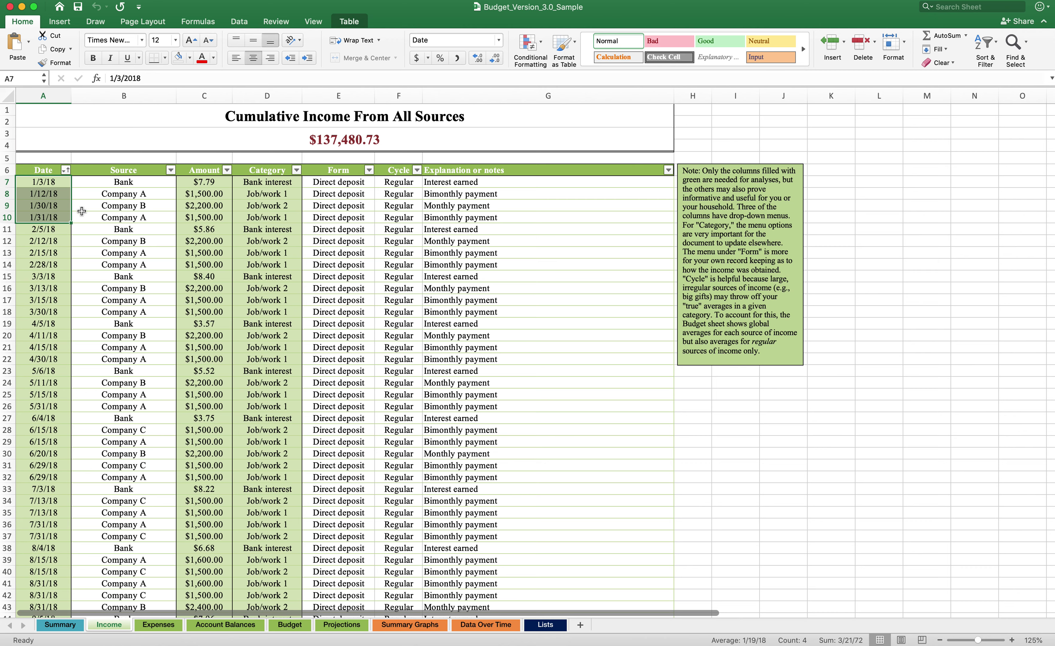
- Point out the Bank, Company A and Company B sources, then sum three amounts
click(149, 169)
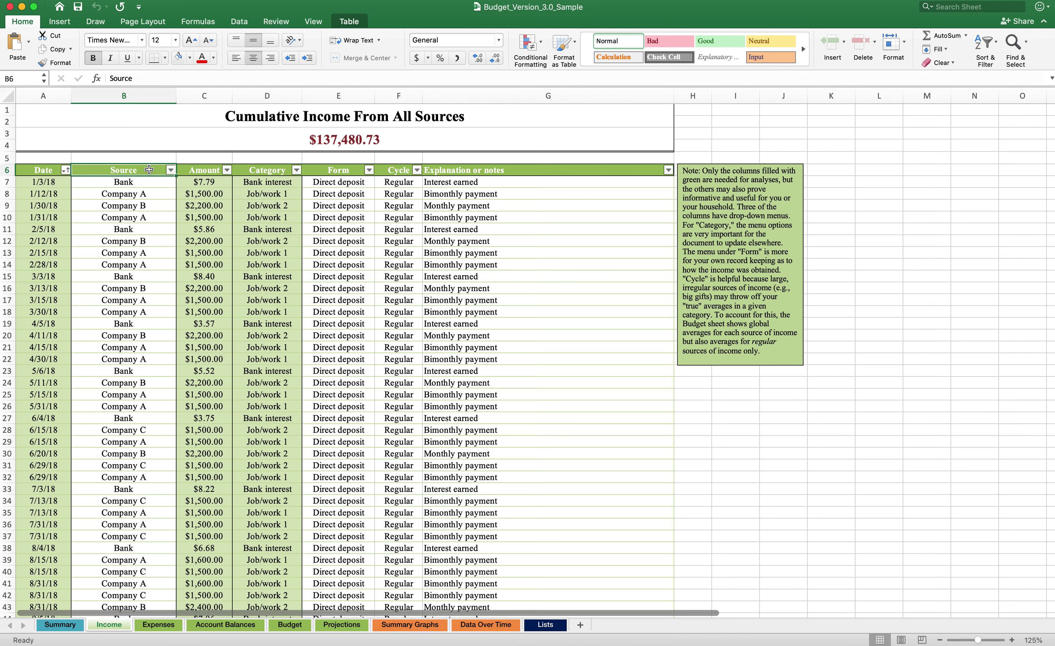
click(154, 182)
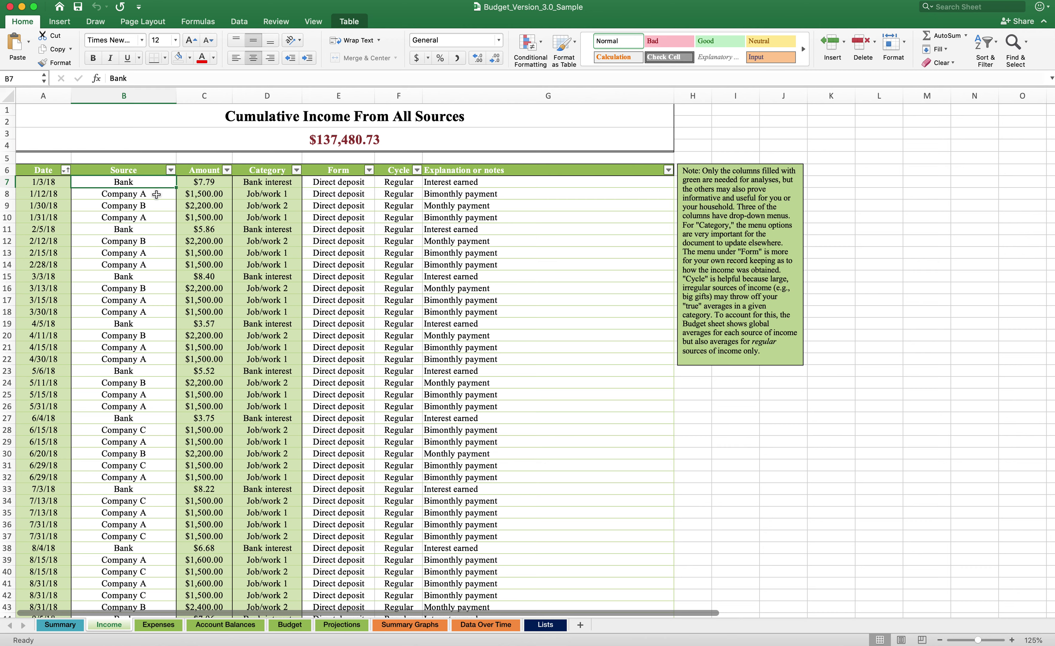
click(156, 194)
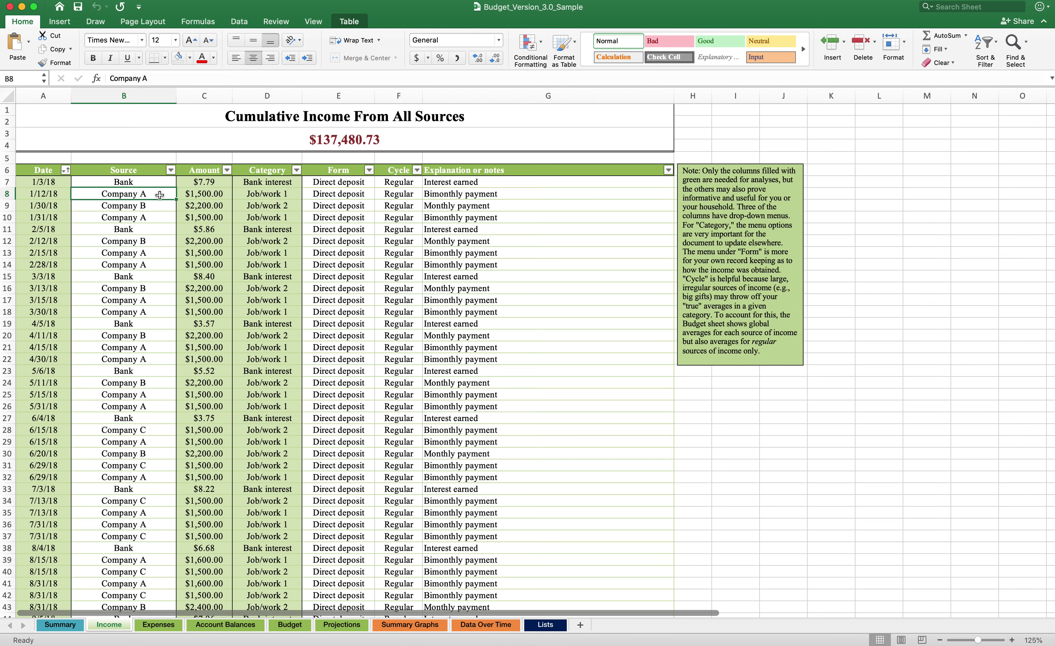
click(160, 205)
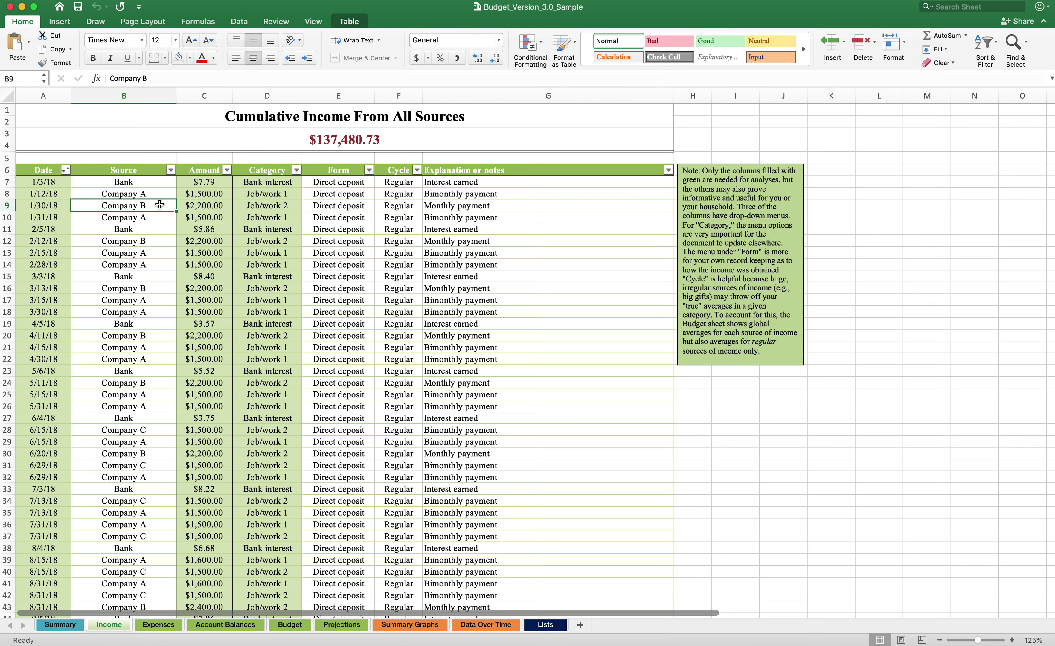
click(202, 172)
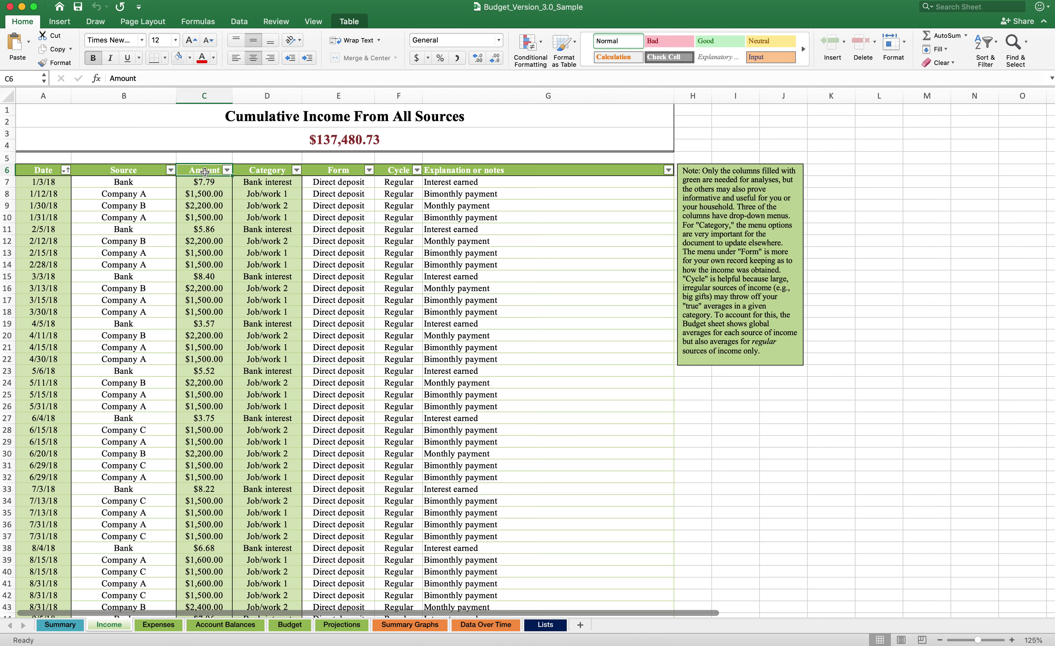
click(220, 182)
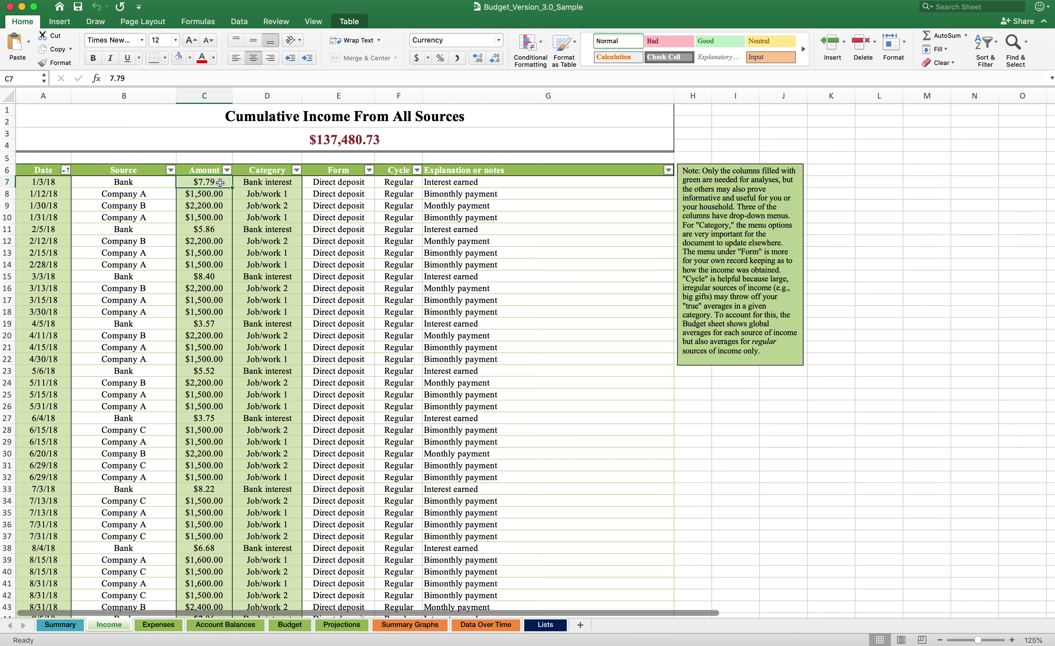
drag(223, 194, 226, 217)
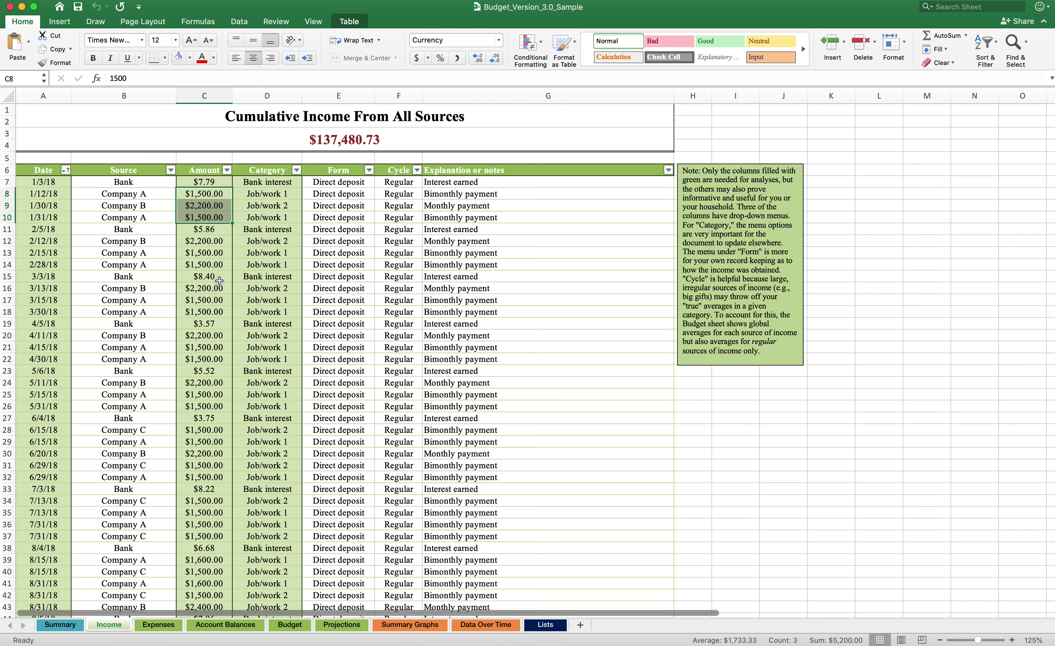
- Show the first entry's Category and Form list choices, leaving Bank interest and Direct deposit unchanged
click(278, 170)
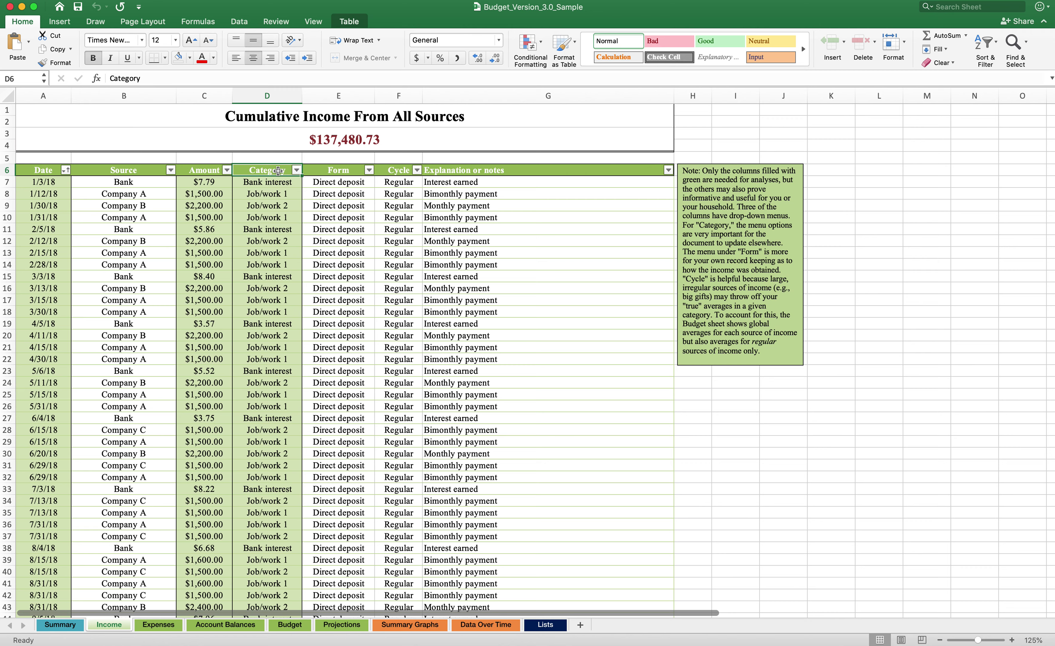
click(279, 183)
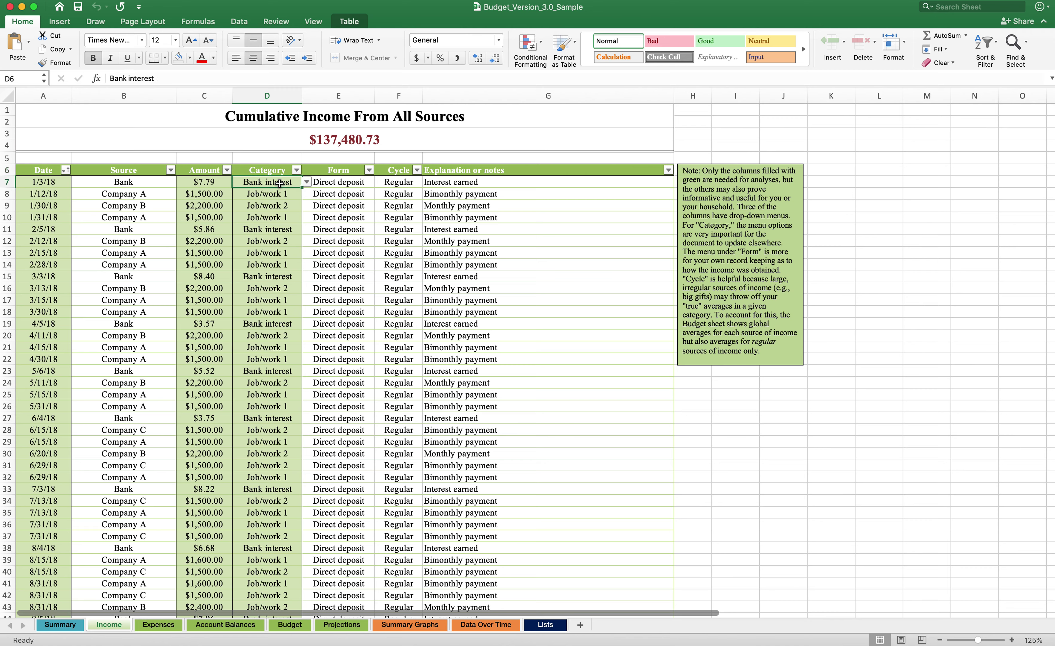
click(307, 183)
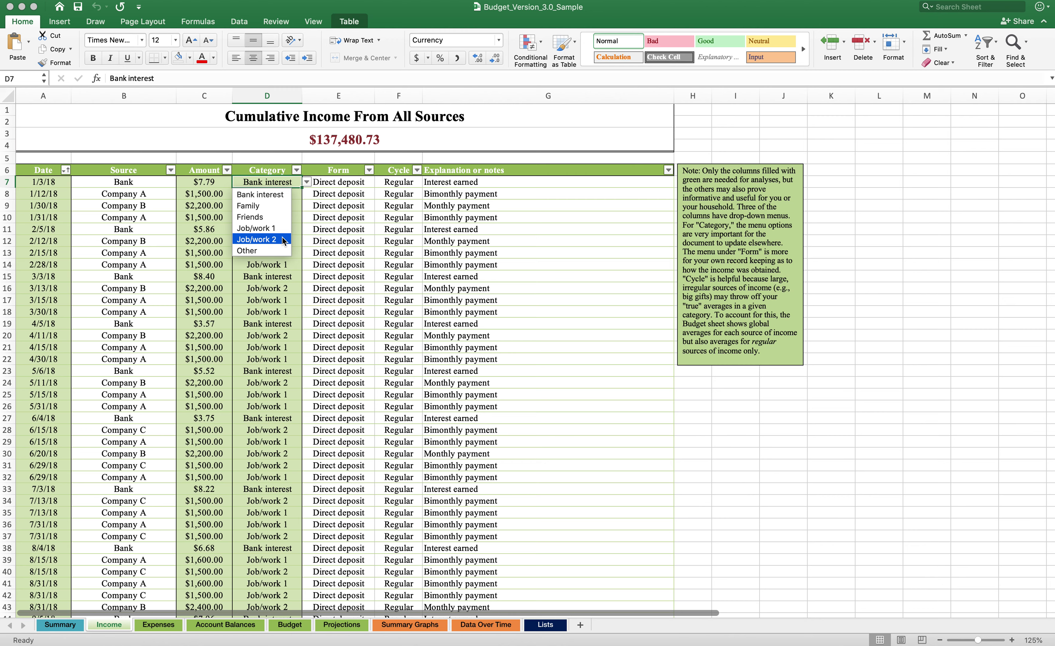
key(Escape)
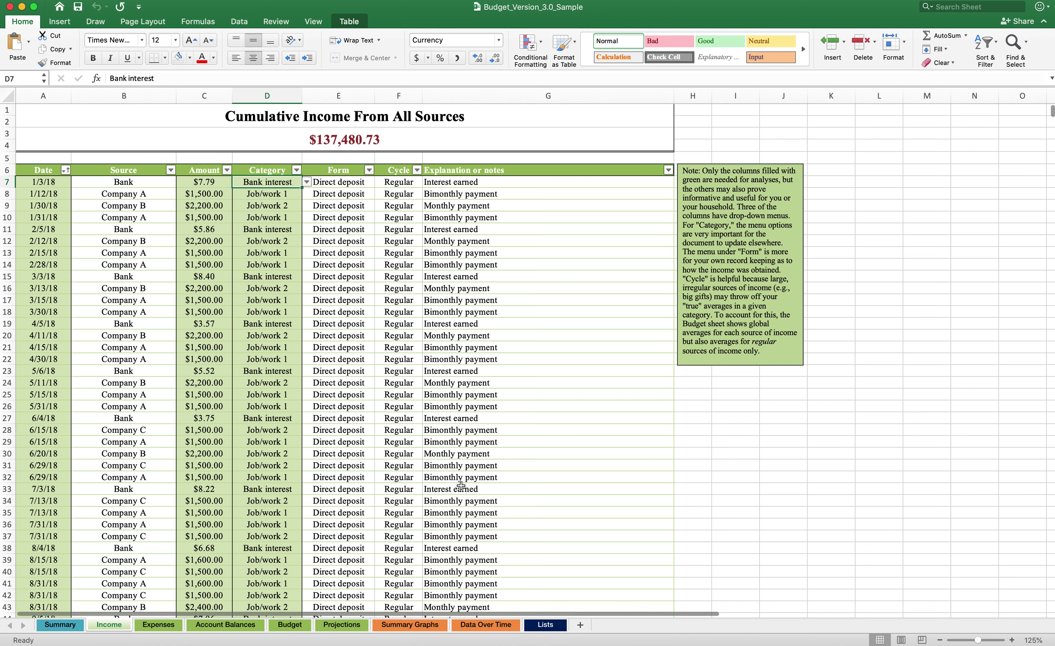
click(354, 171)
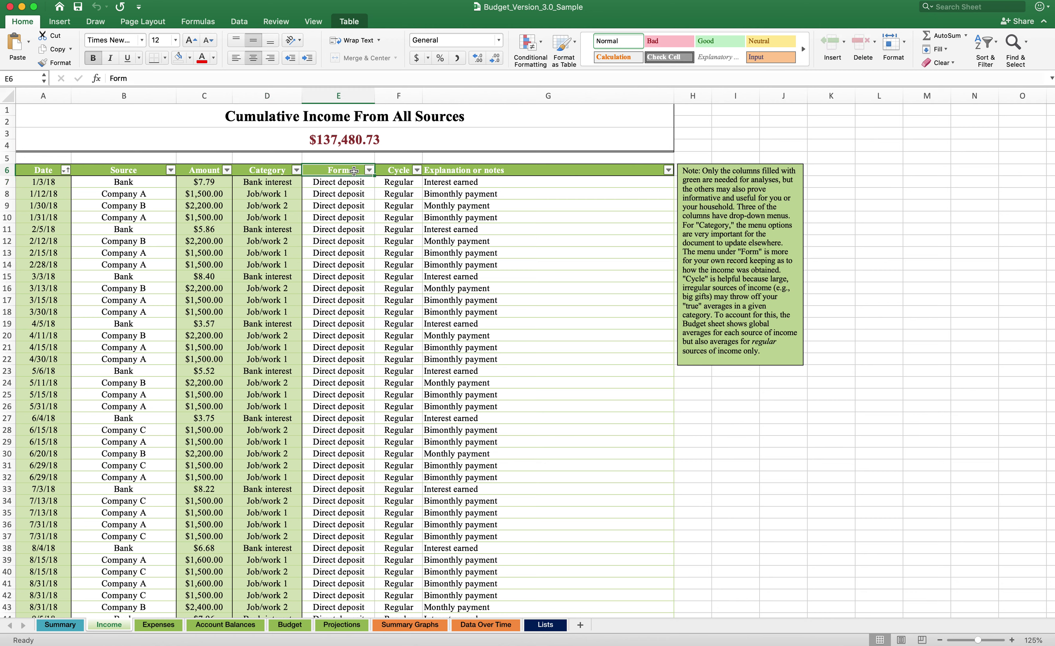
click(353, 182)
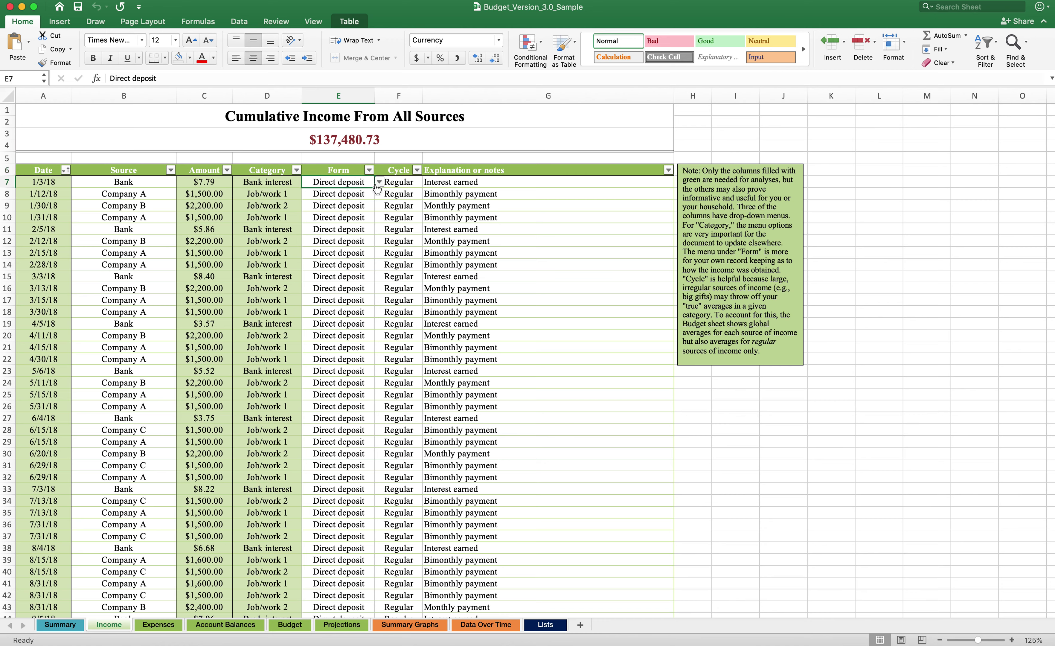
click(379, 182)
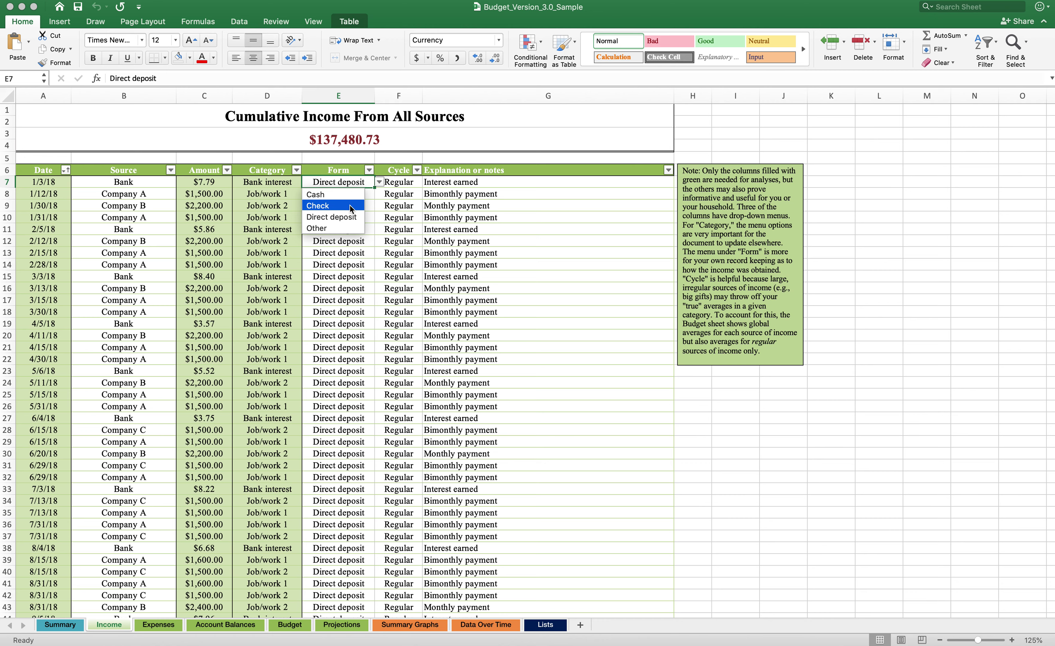
key(Escape)
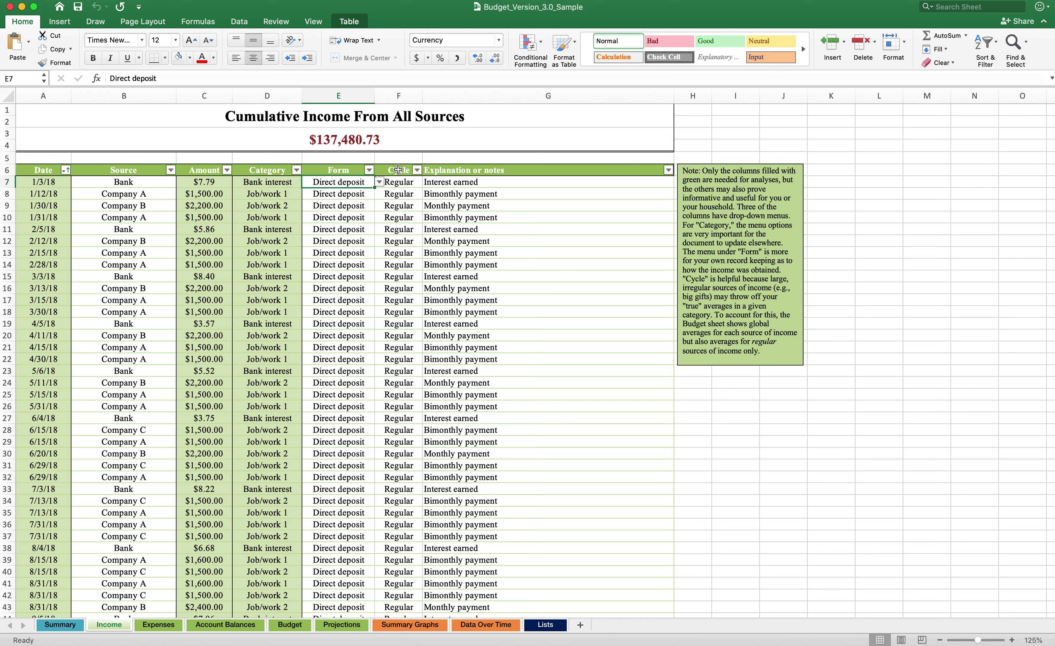
- Show the first entry's Cycle list with its Regular and Irregular choices
click(398, 170)
click(401, 183)
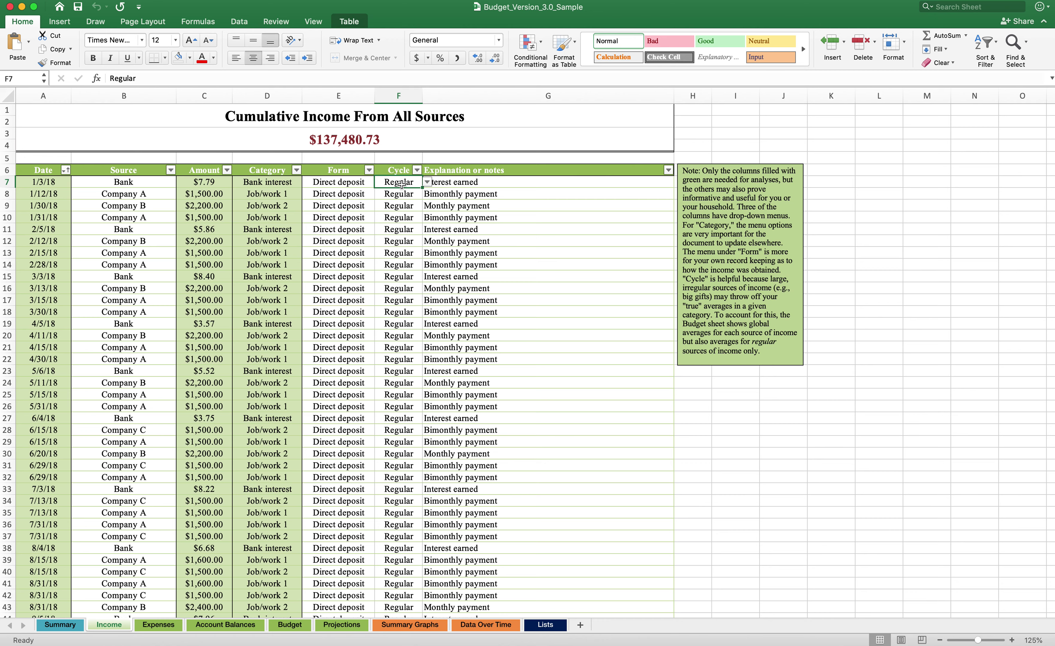
click(427, 184)
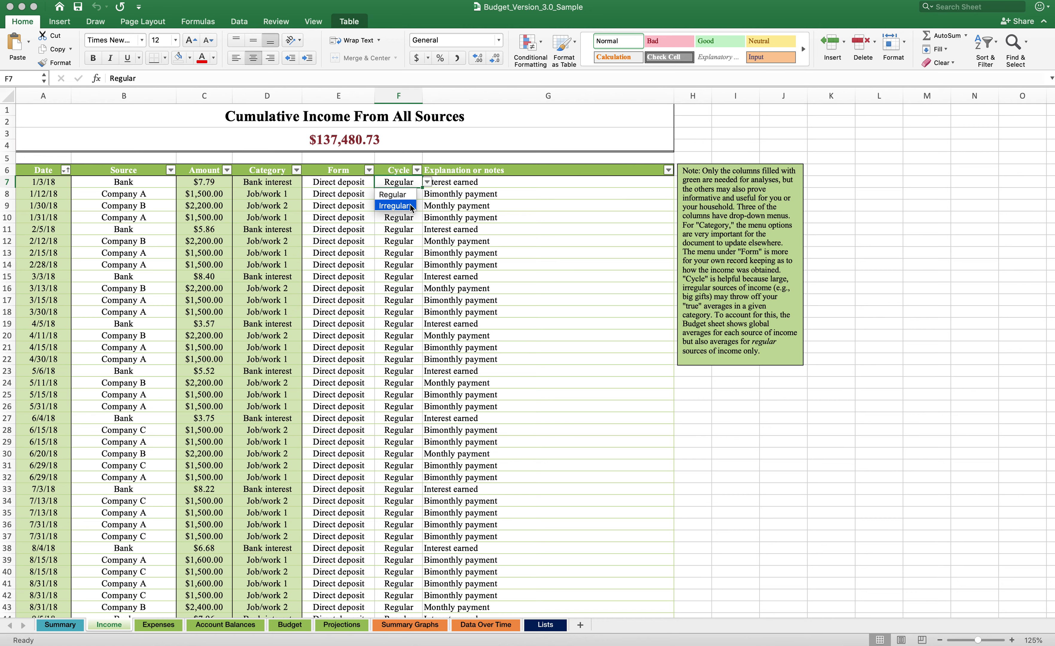
key(Escape)
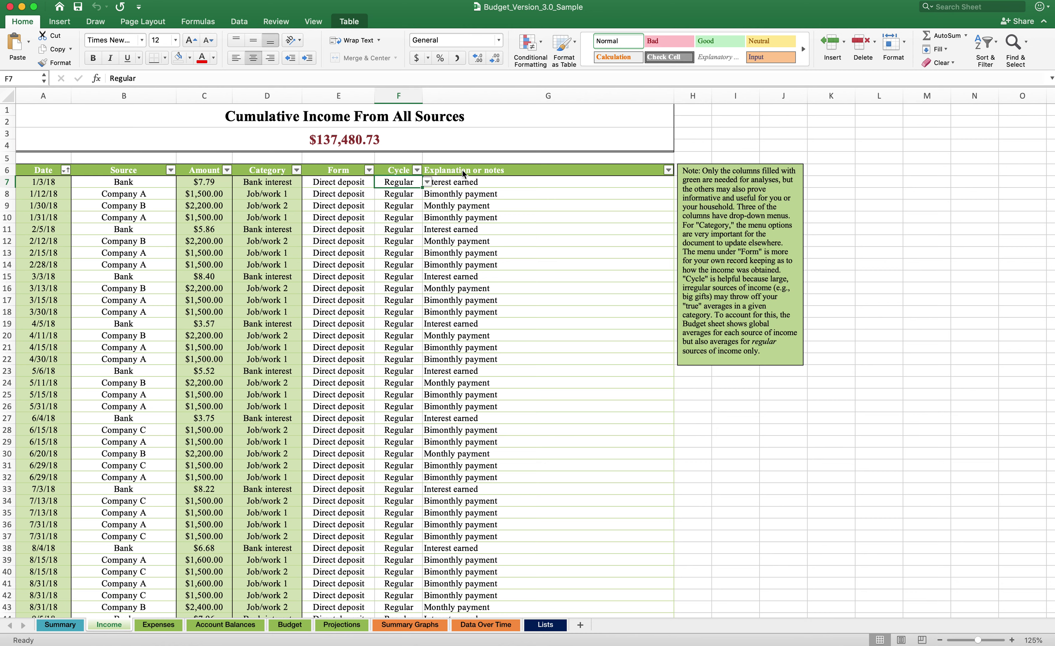
click(478, 170)
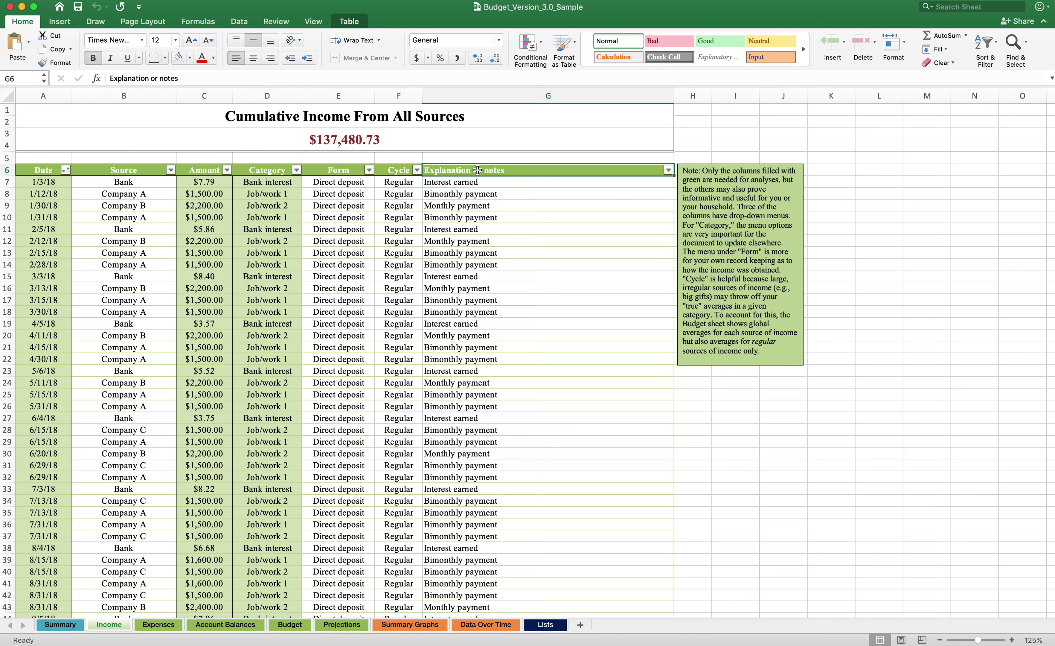
click(500, 193)
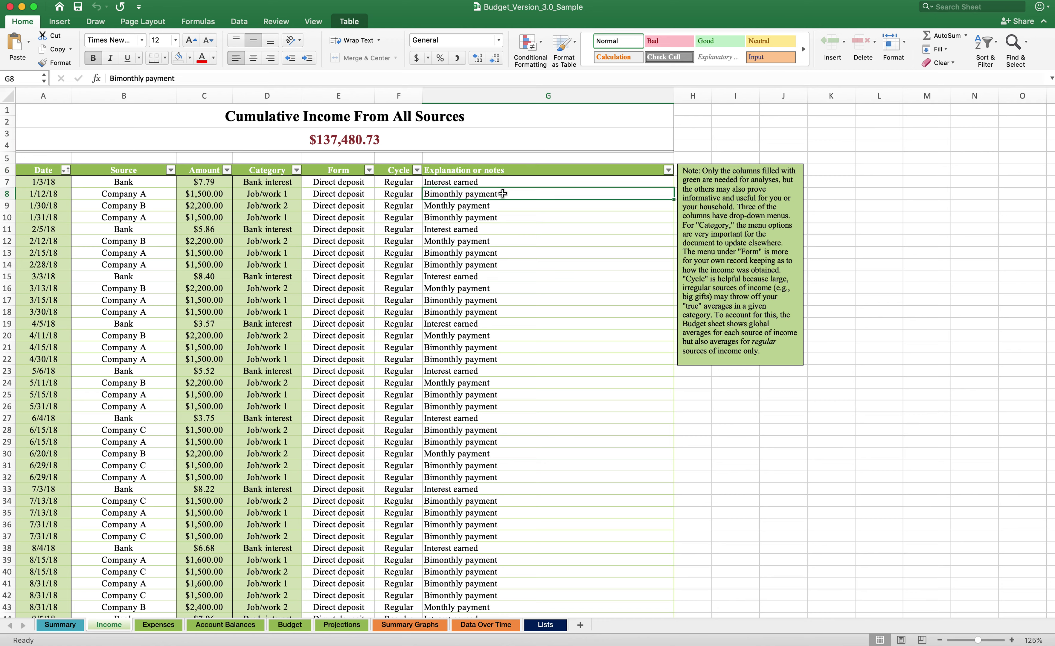
click(510, 209)
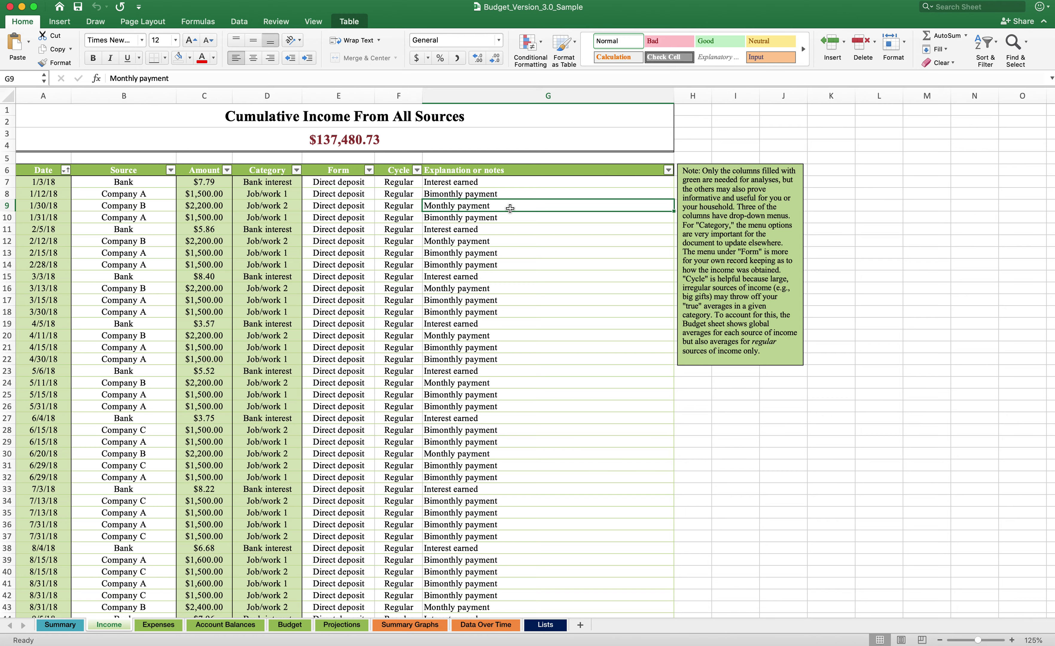
scroll(509, 208, down, 7)
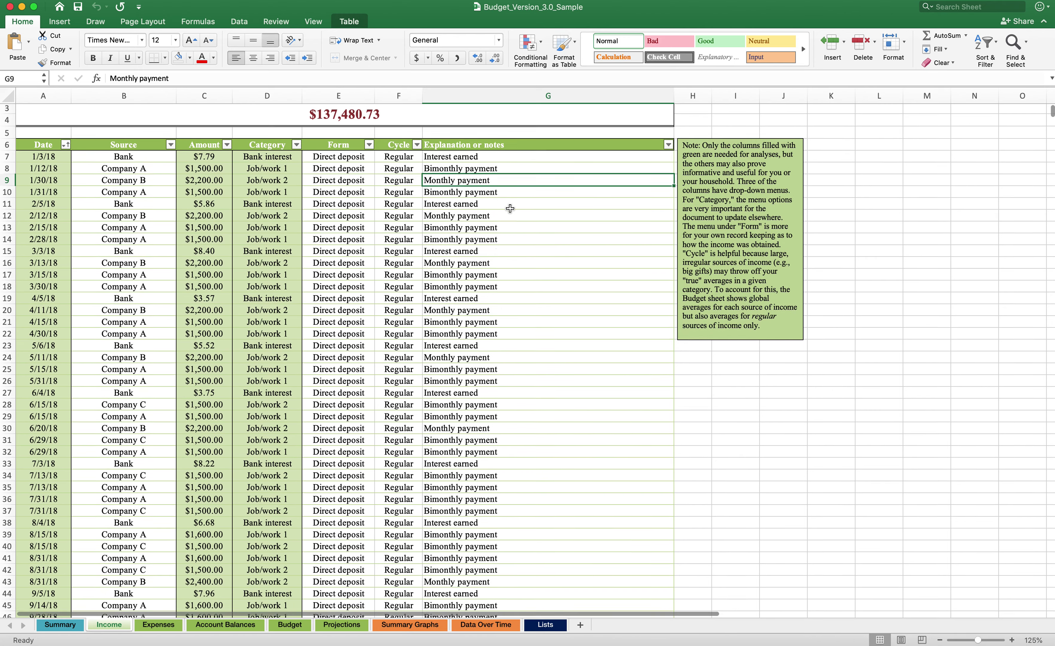
scroll(510, 209, down, 3)
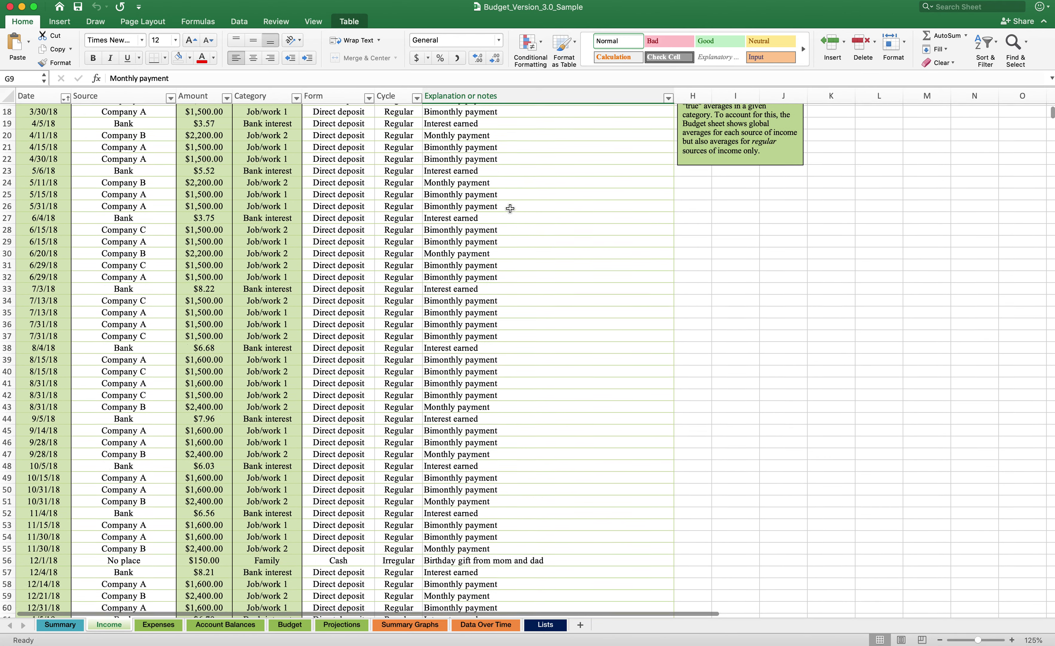
click(530, 537)
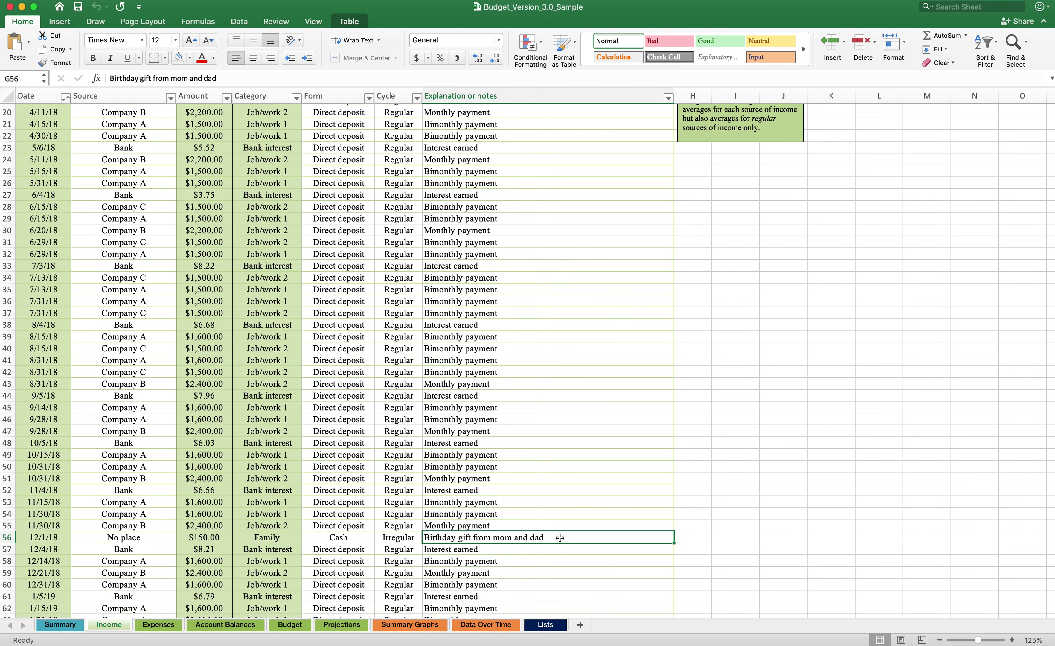
click(220, 537)
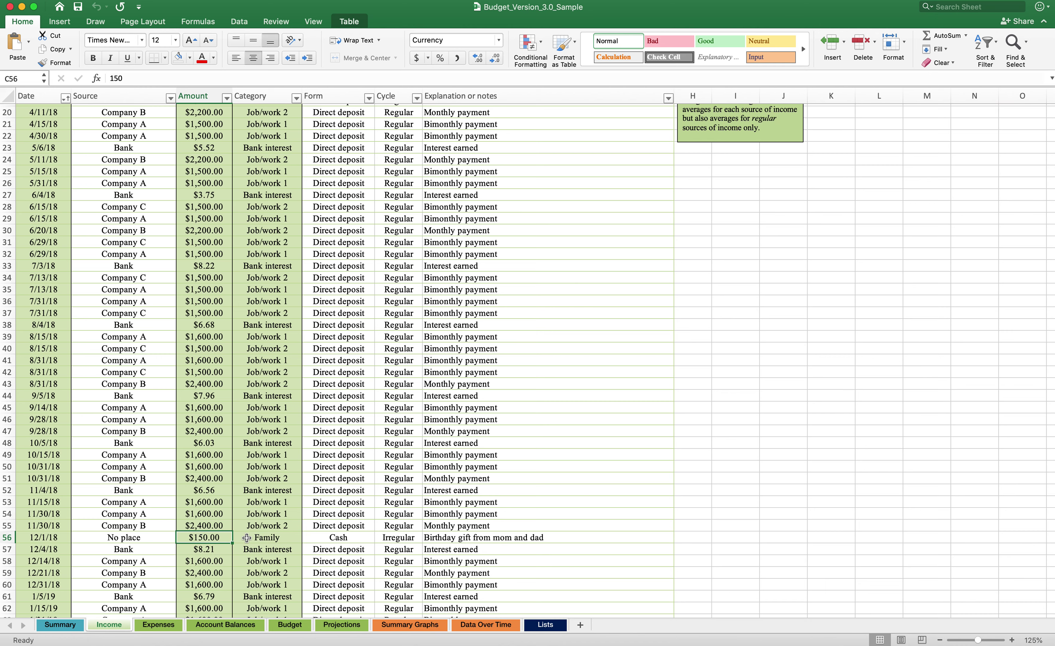
click(268, 538)
click(349, 539)
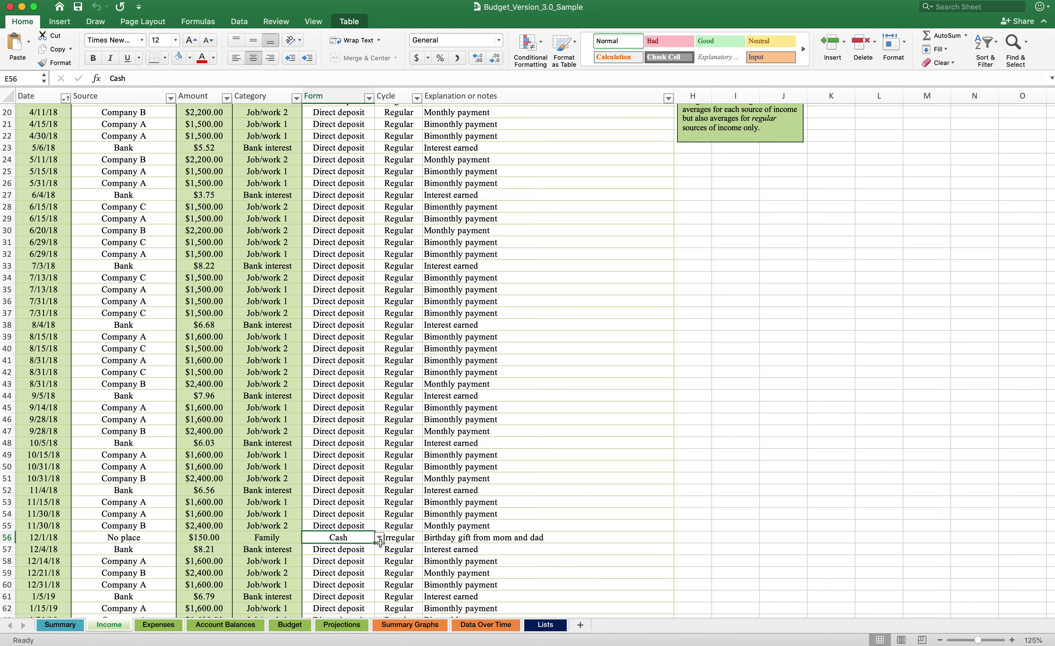
click(407, 538)
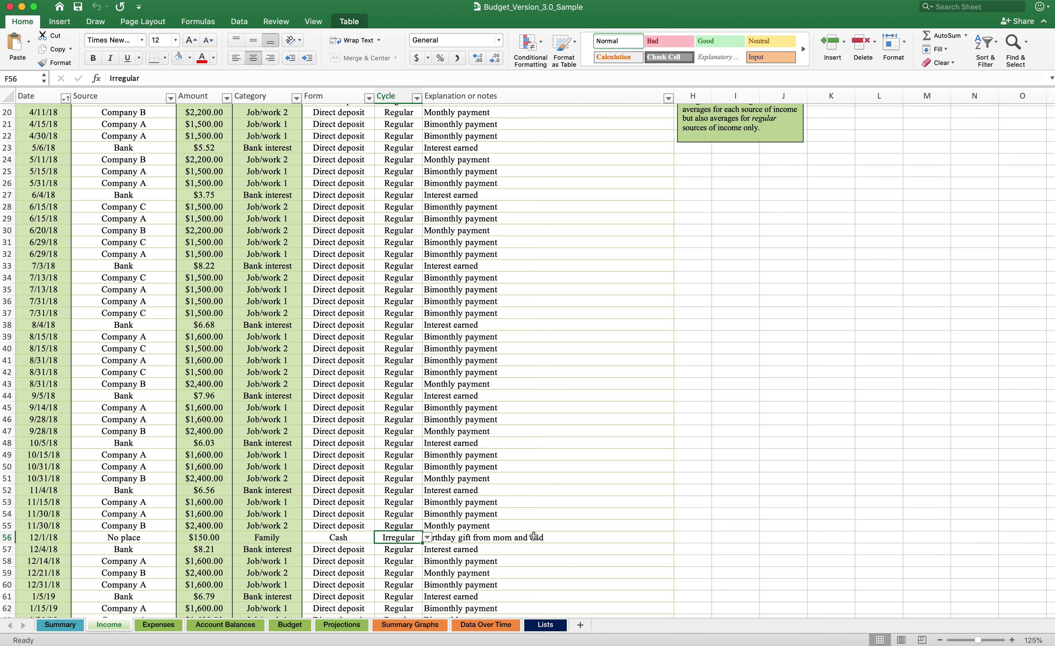
click(562, 537)
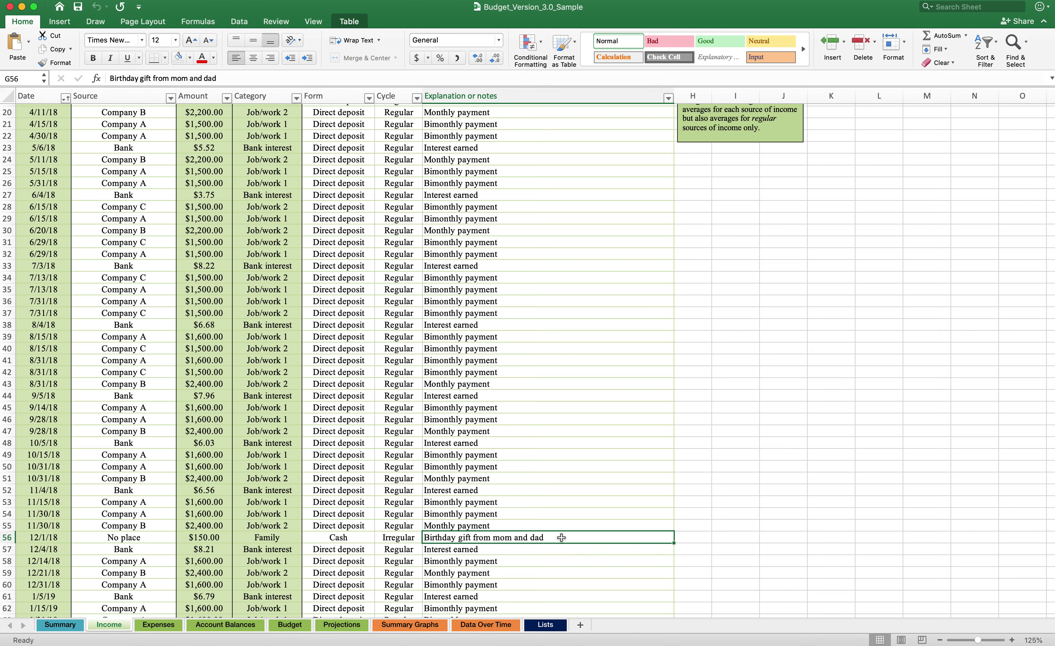
scroll(561, 537, up, 10)
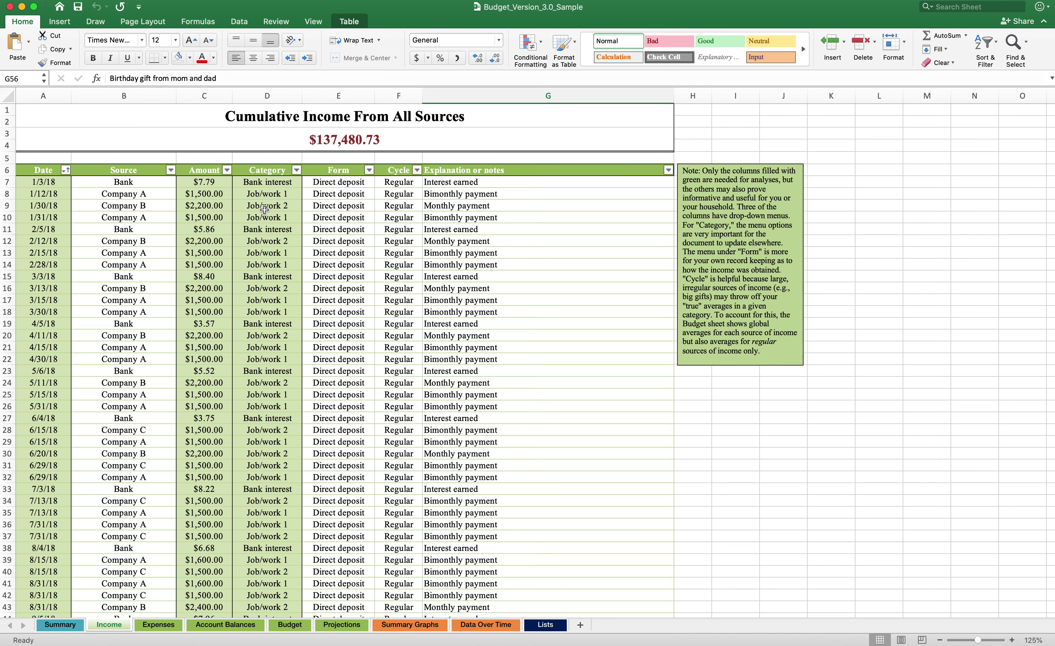
- Sort Amount ascending, then descending so the $5,000.00 Company B payment comes first
click(227, 170)
click(266, 203)
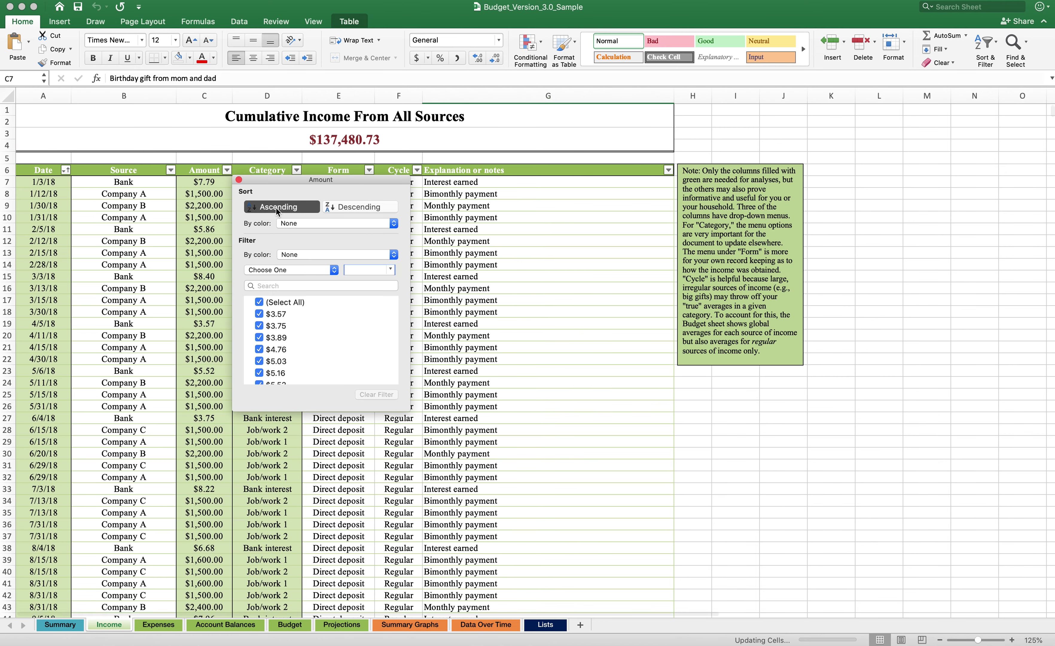
click(240, 180)
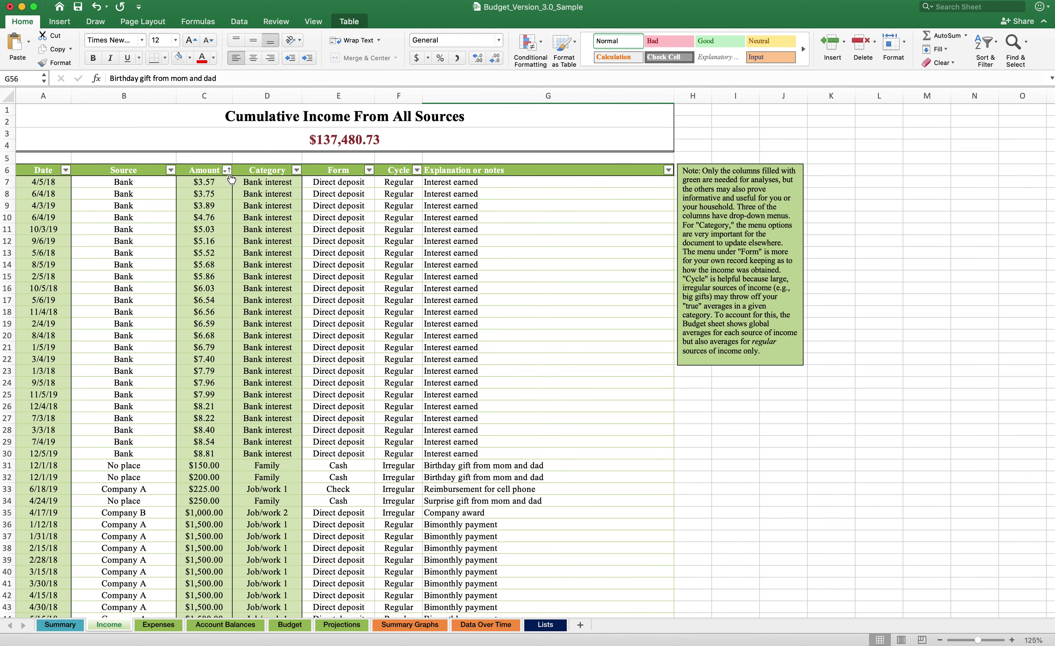
click(227, 170)
click(338, 206)
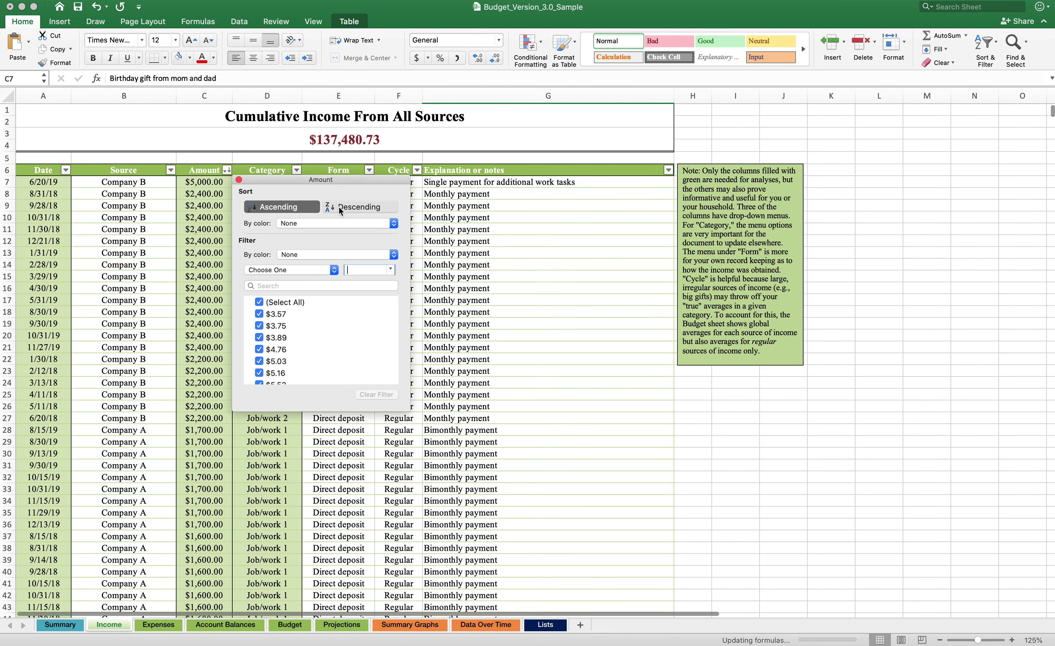
click(239, 180)
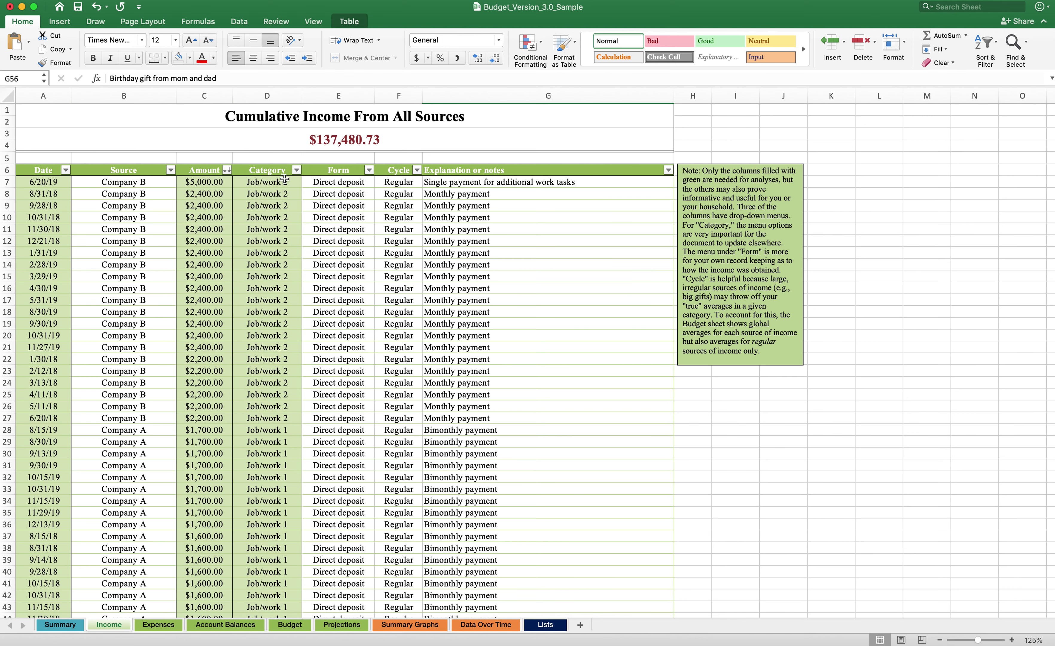
- Filter the Income table to Category Job/work 1 and Form Check only
click(296, 172)
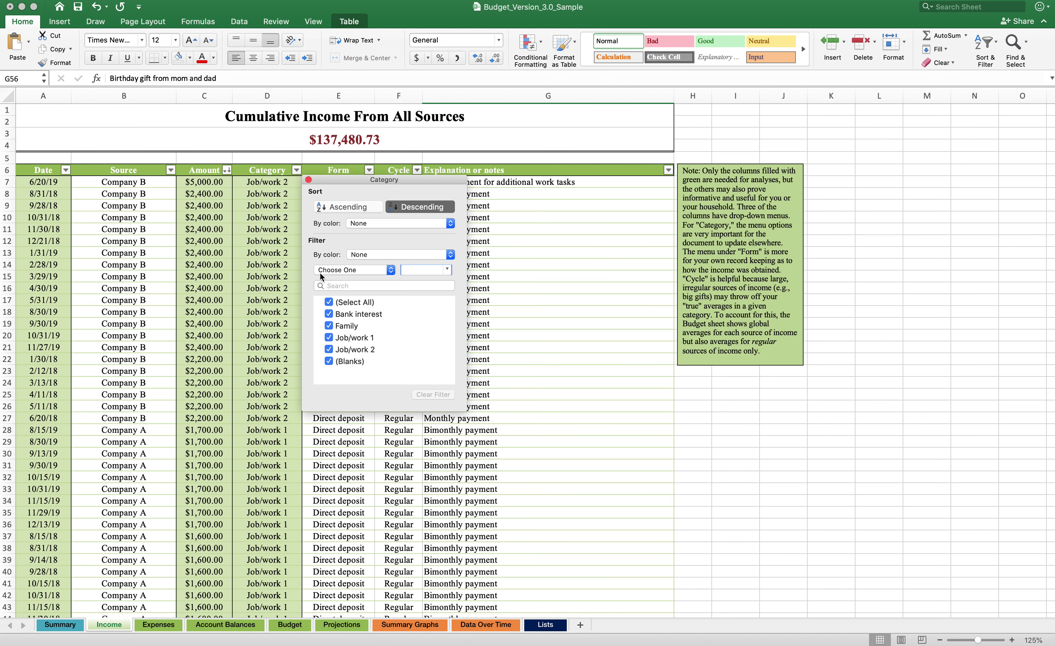
click(329, 303)
click(329, 337)
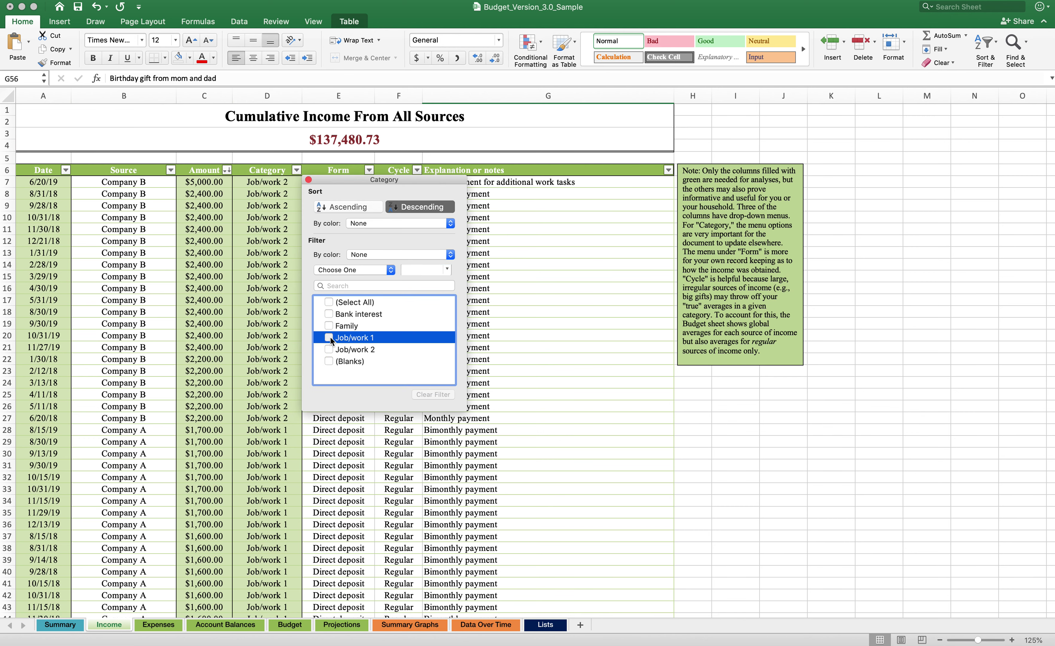
click(308, 180)
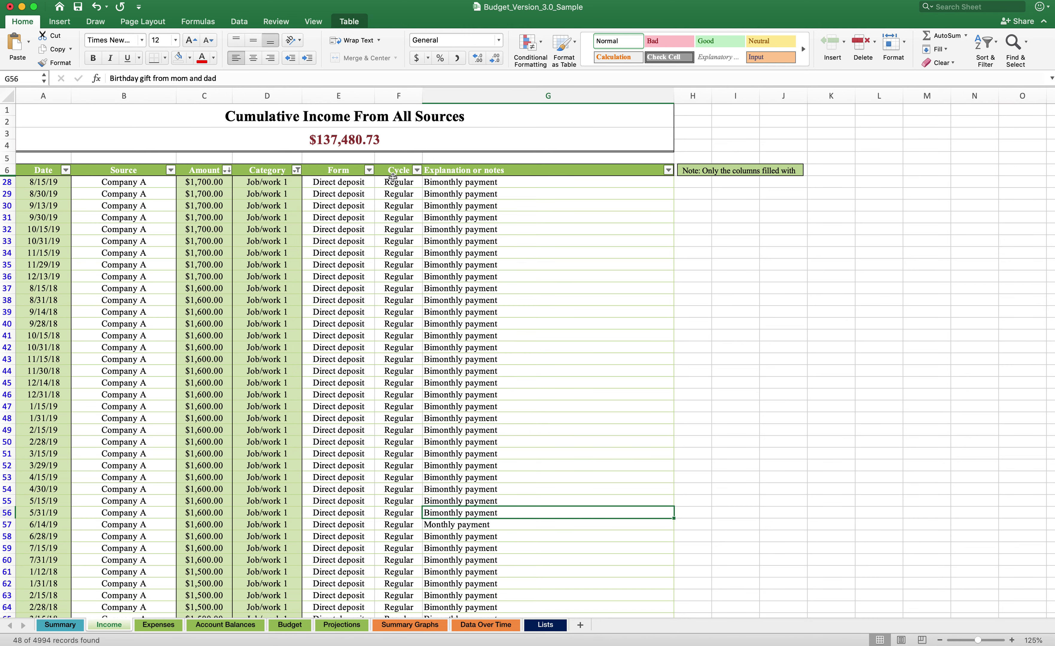
click(369, 170)
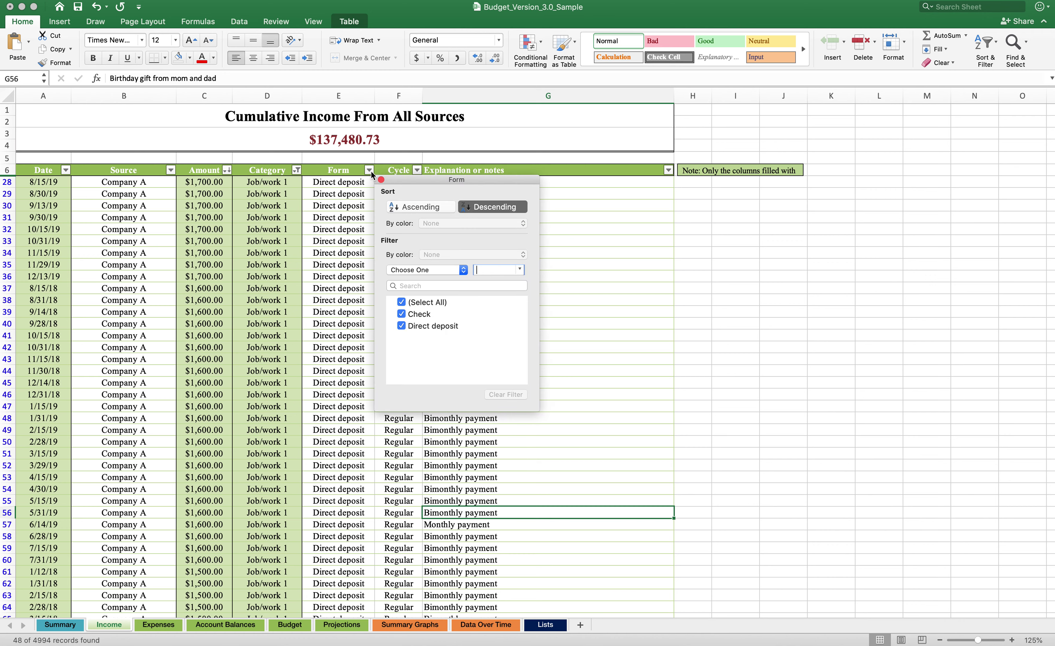
click(402, 302)
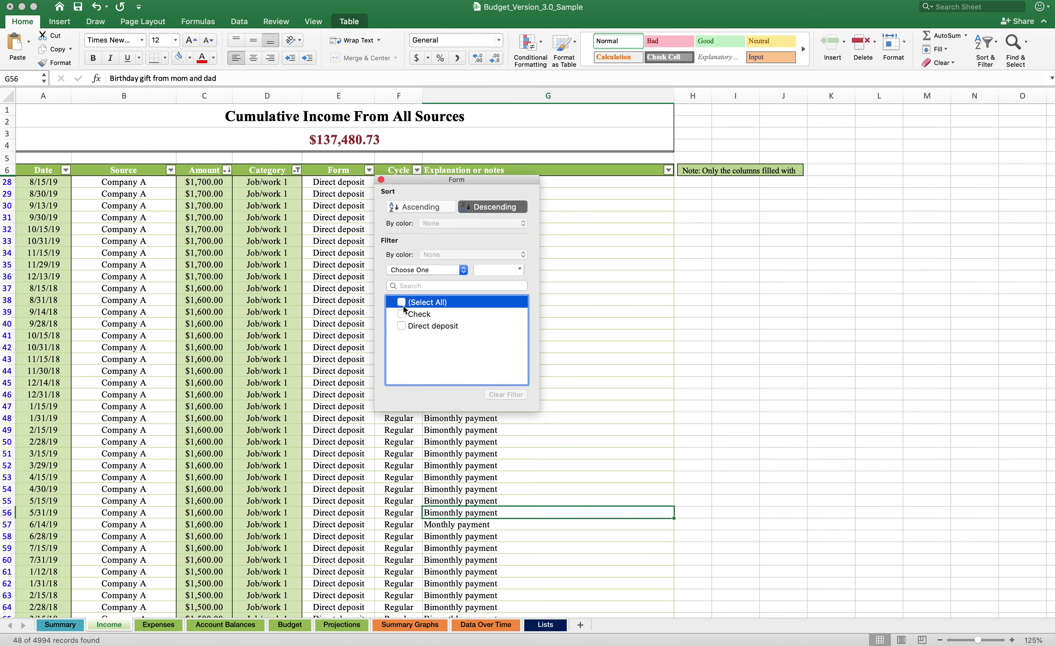
click(402, 314)
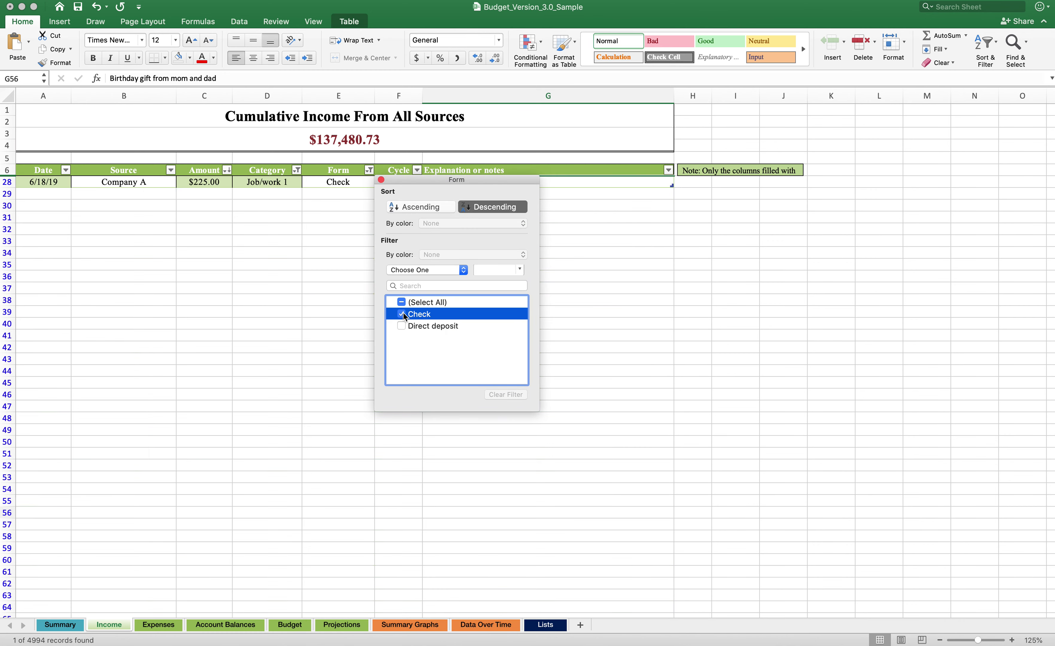
click(381, 180)
- Clear the Check filter from the Form column so all payment forms show
click(374, 170)
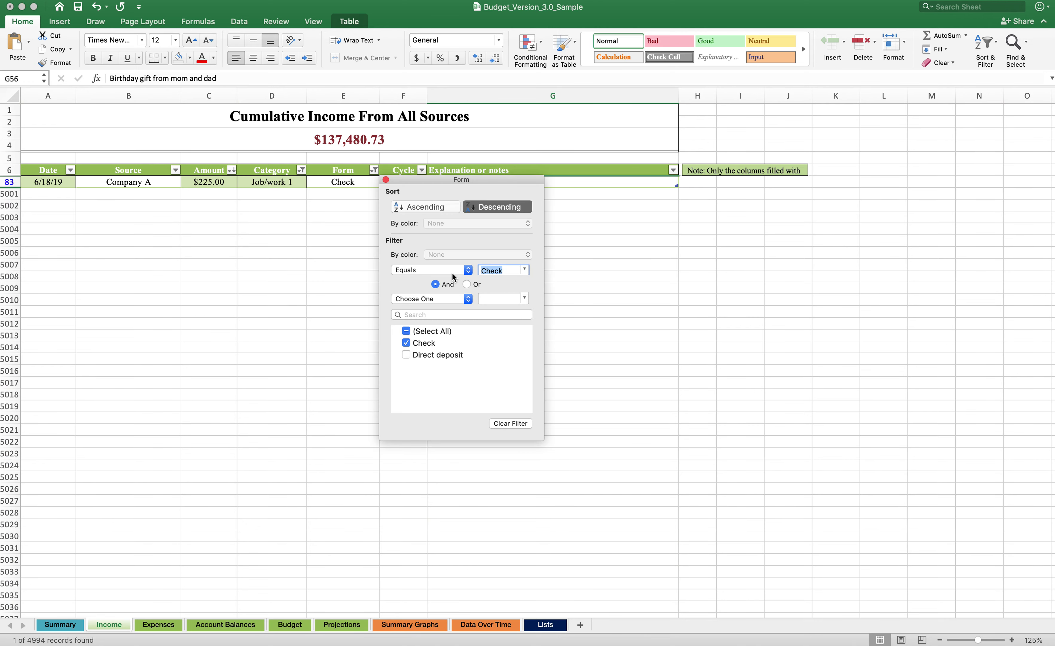
click(511, 422)
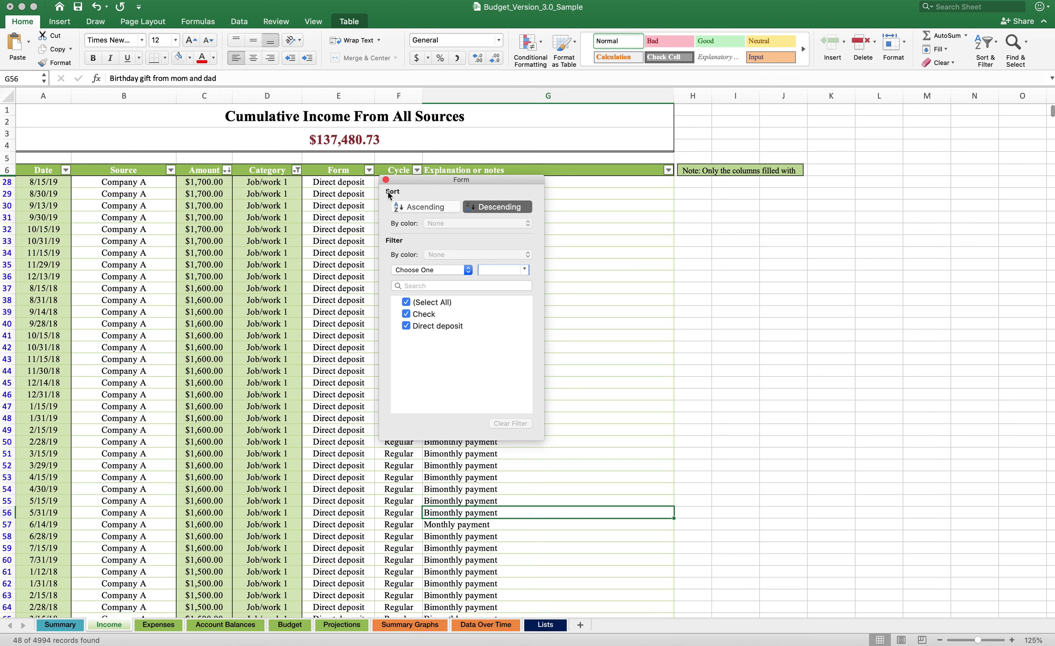
click(386, 180)
click(297, 170)
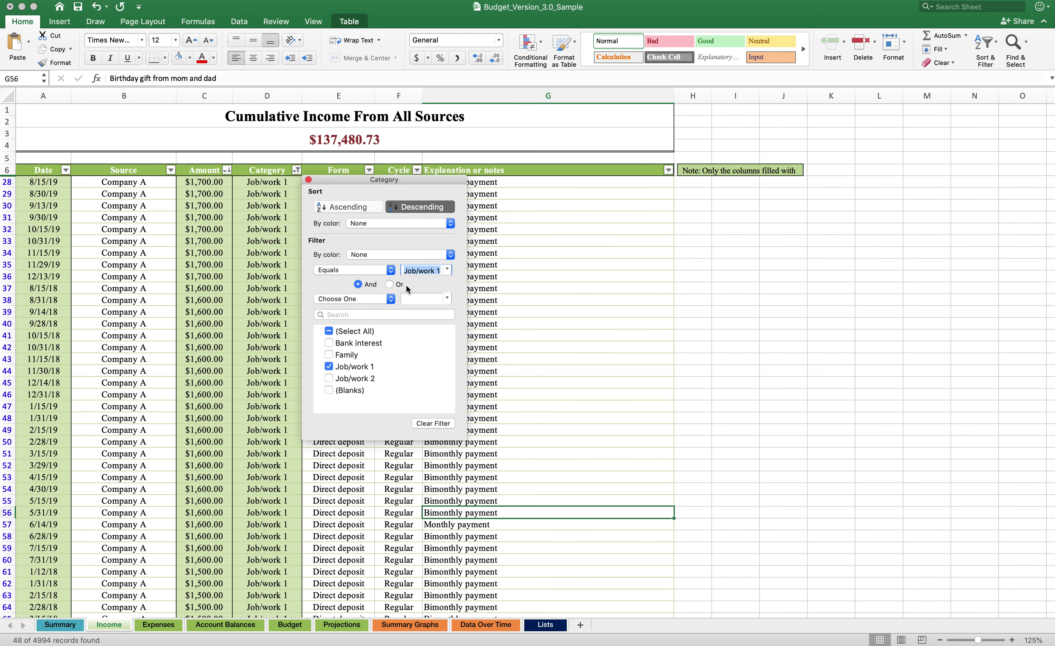
- Clear the Category filter and sort by Date ascending, starting with the 1/3/18 entry
click(437, 422)
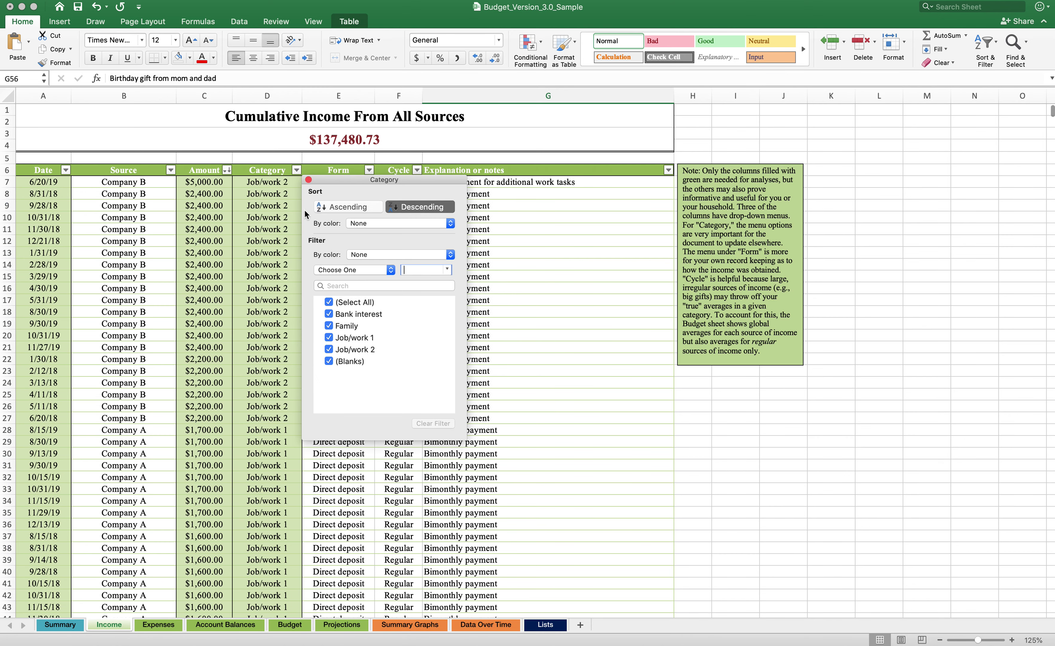
click(309, 179)
click(226, 170)
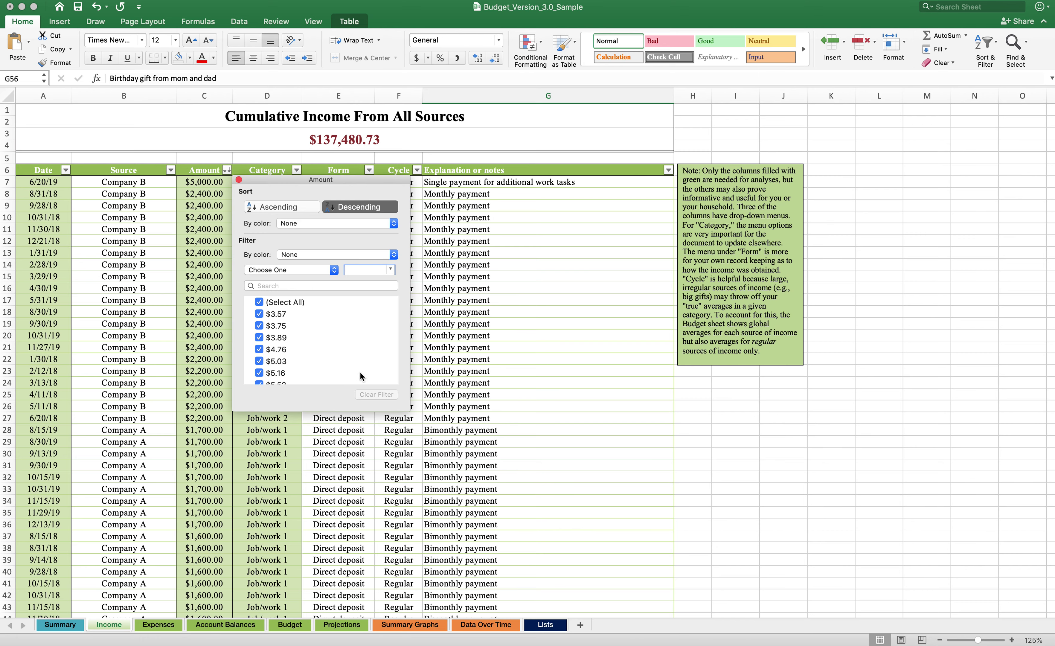
click(239, 179)
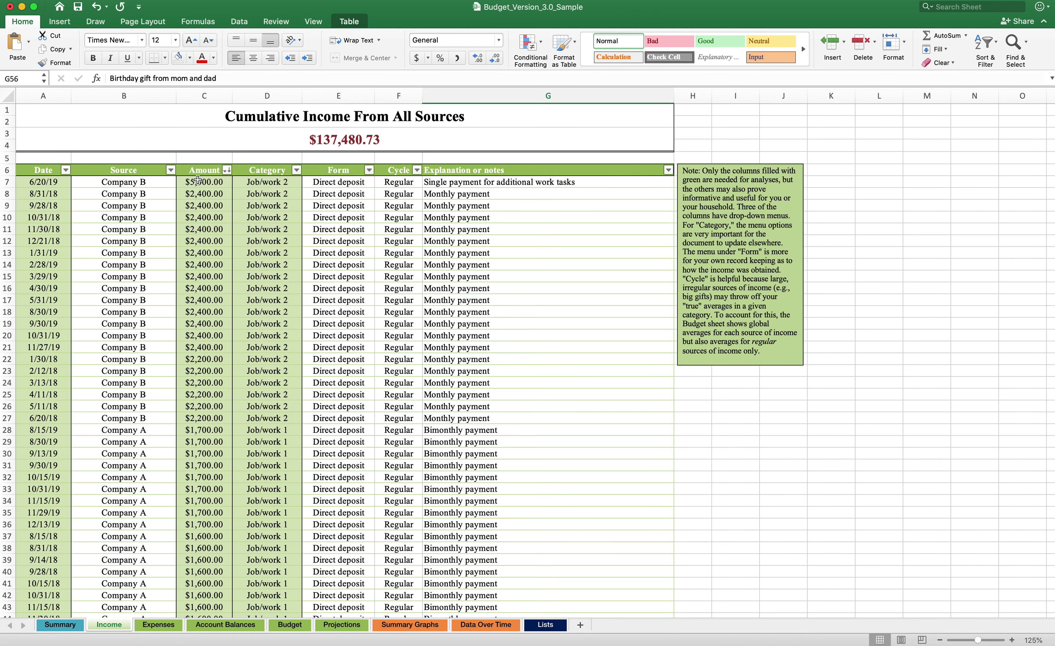
click(66, 170)
click(108, 207)
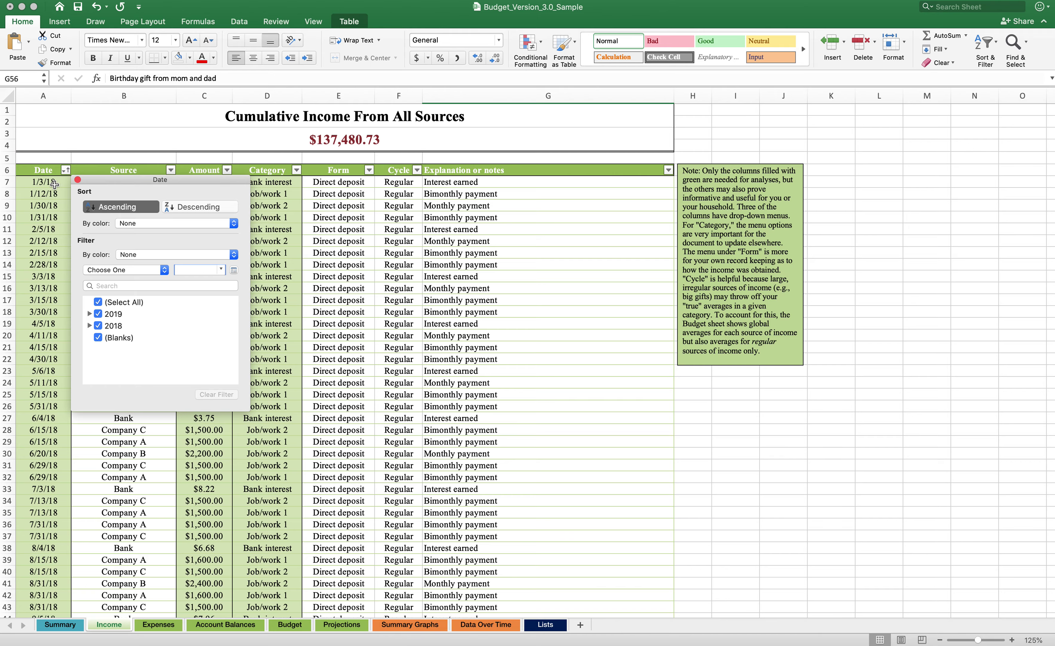
- Scroll the date-sorted table and check the $137,480.73 total's =SUM(Income[Amount]) formula
click(78, 179)
scroll(49, 182, down, 10)
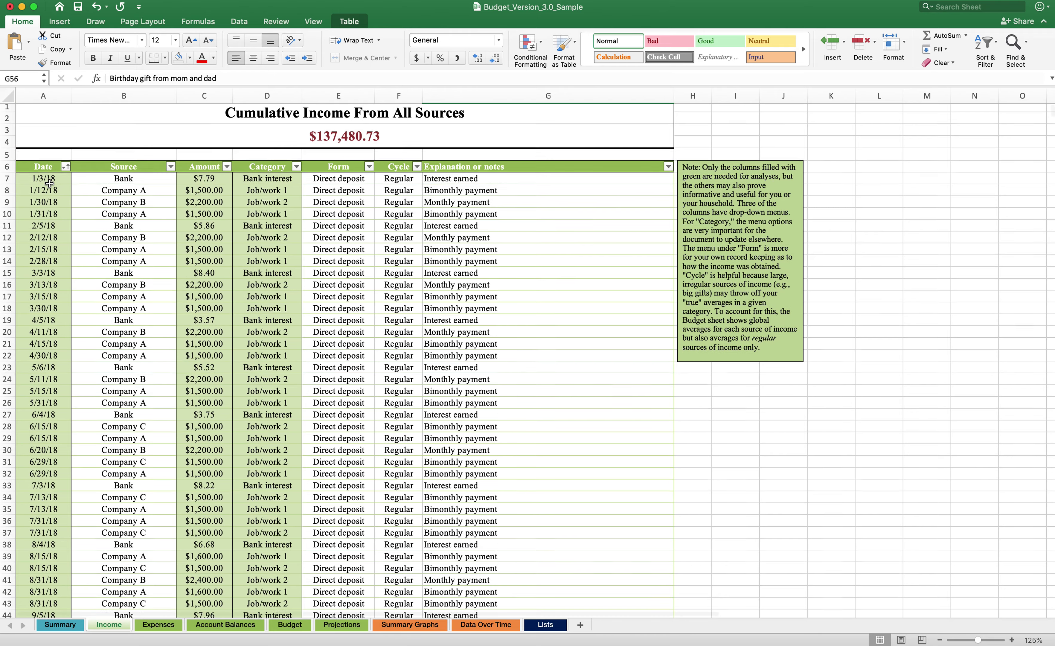
scroll(49, 182, down, 4)
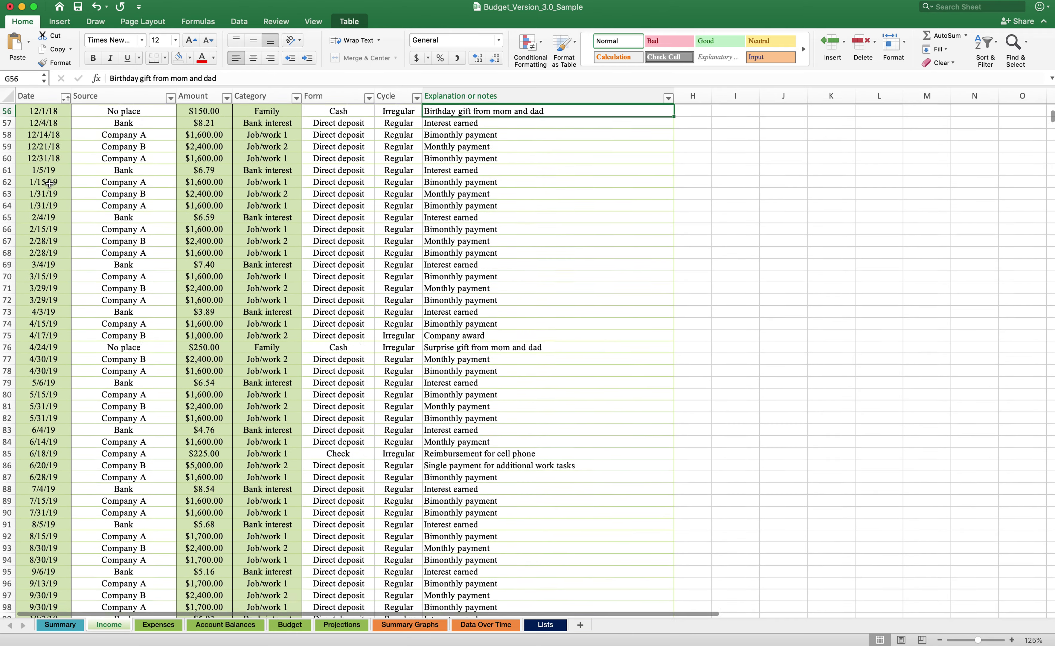
scroll(49, 183, up, 8)
scroll(49, 183, up, 8)
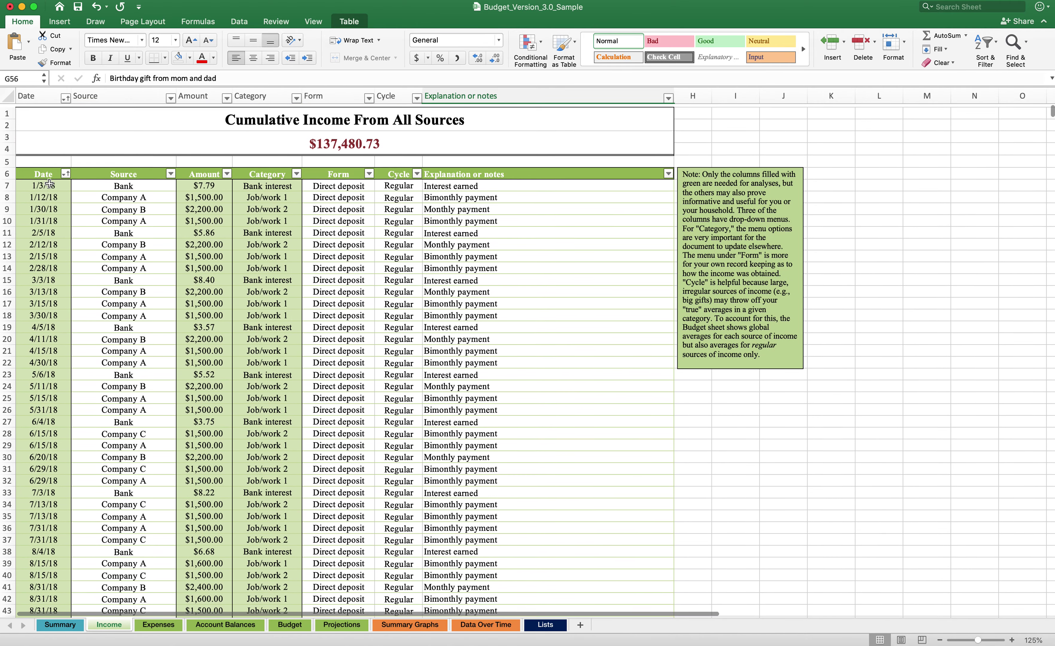
click(375, 138)
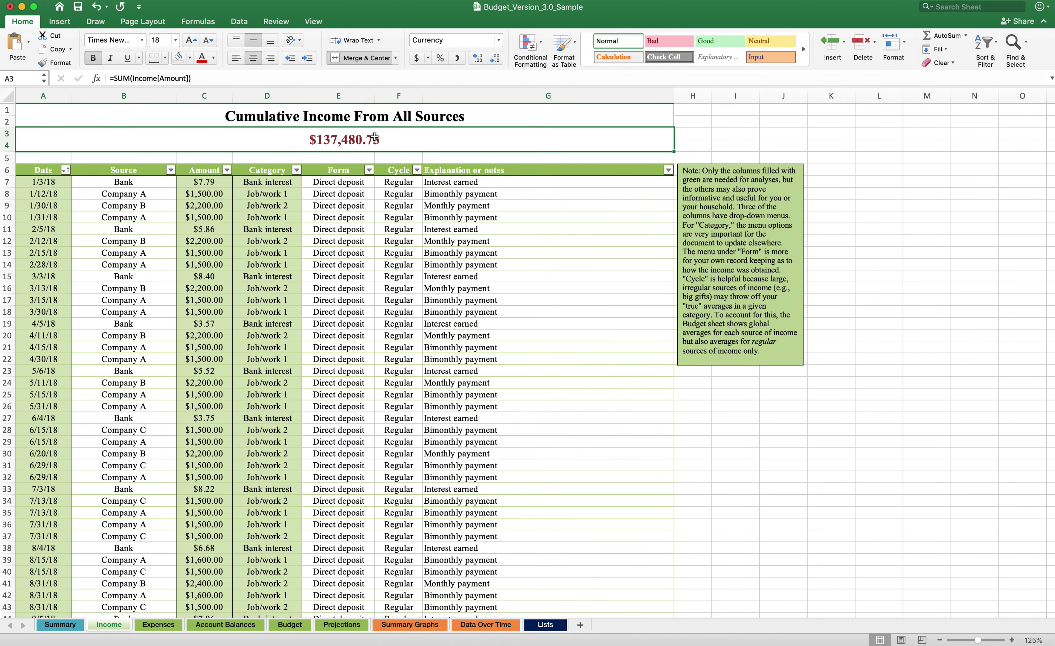